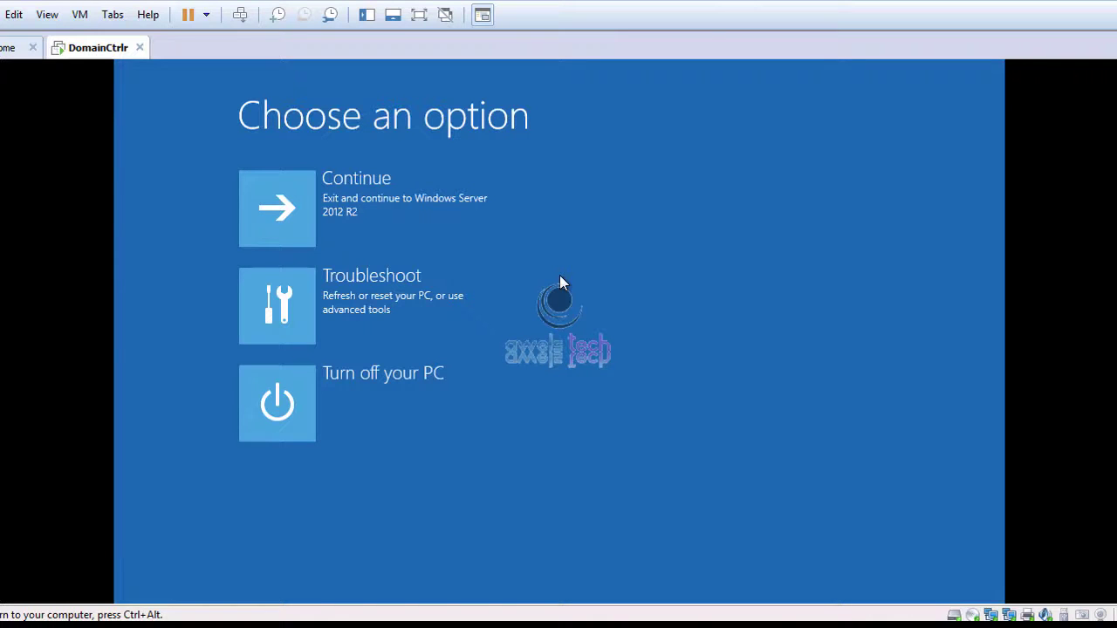
- From Troubleshoot > Advanced options, launch Notepad from the recovery Command Prompt
left_click(355, 320)
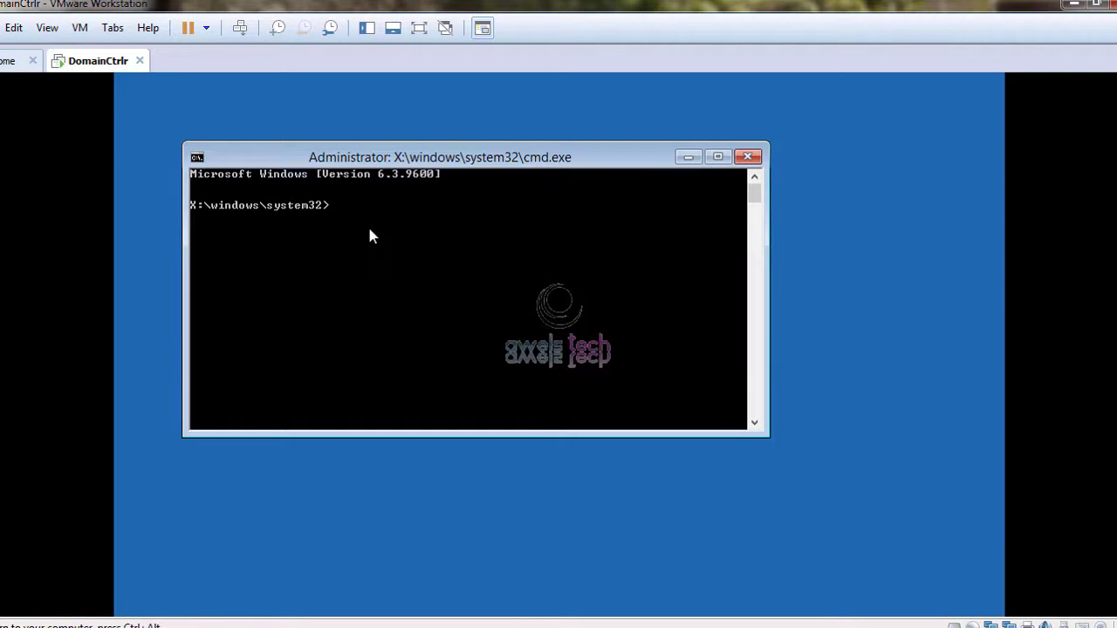
type("note")
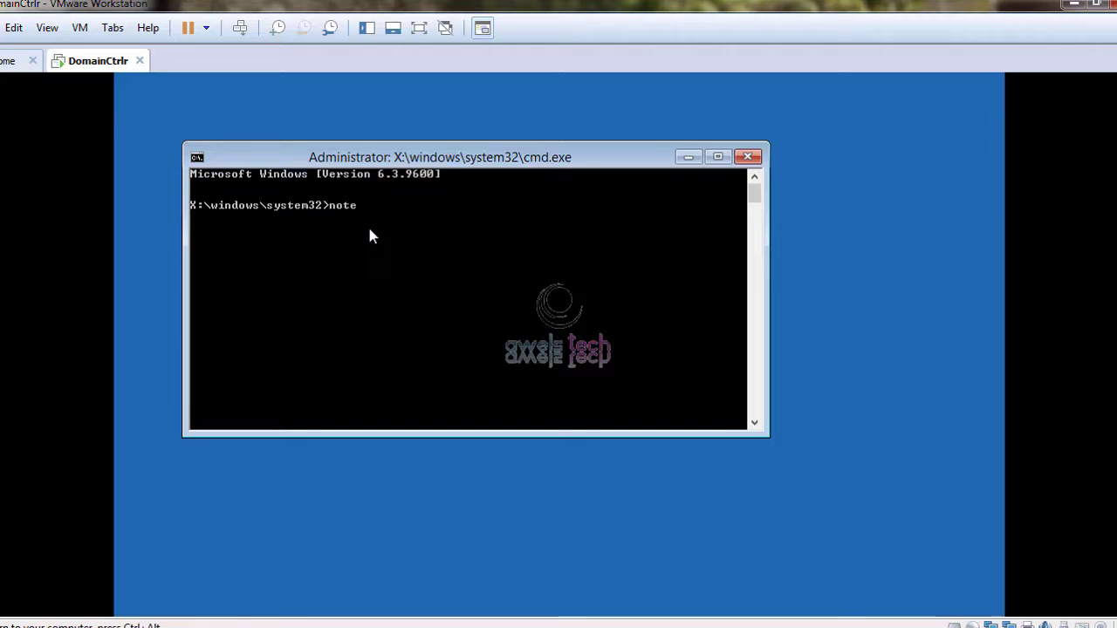
type("pad")
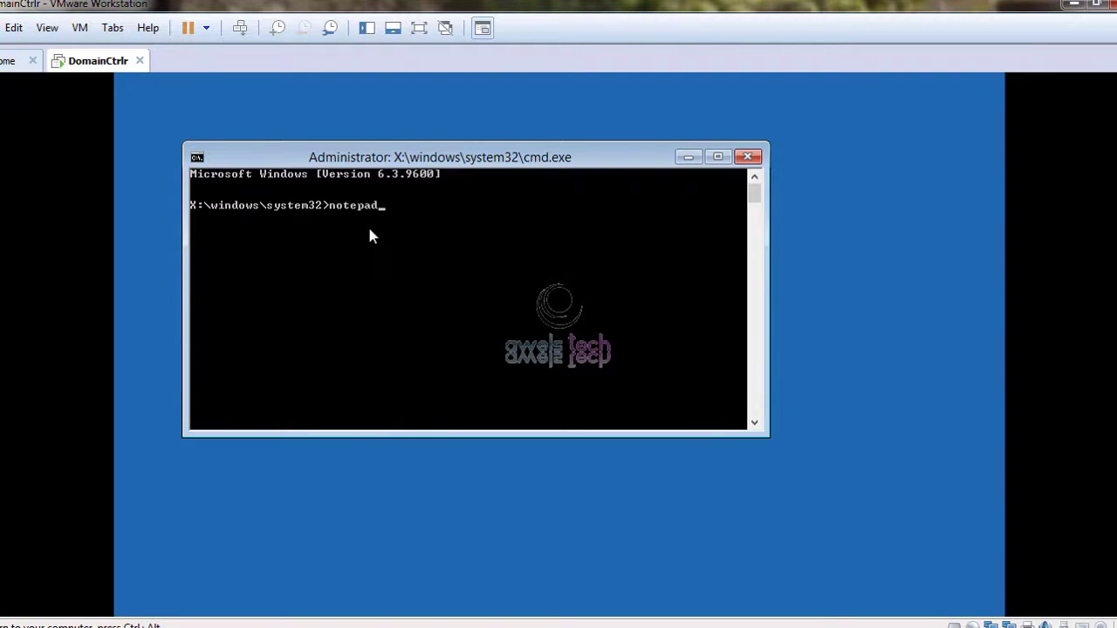
key("Return")
- In Notepad's File > Open dialog, browse to This PC and select Local Disk (C:)
left_click(179, 154)
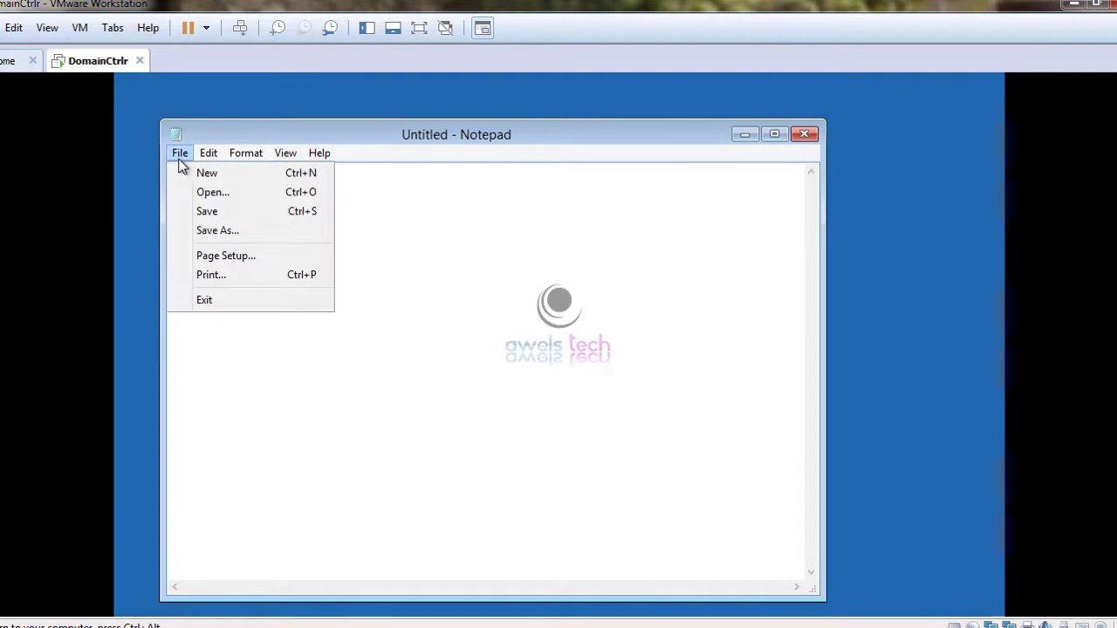
left_click(210, 192)
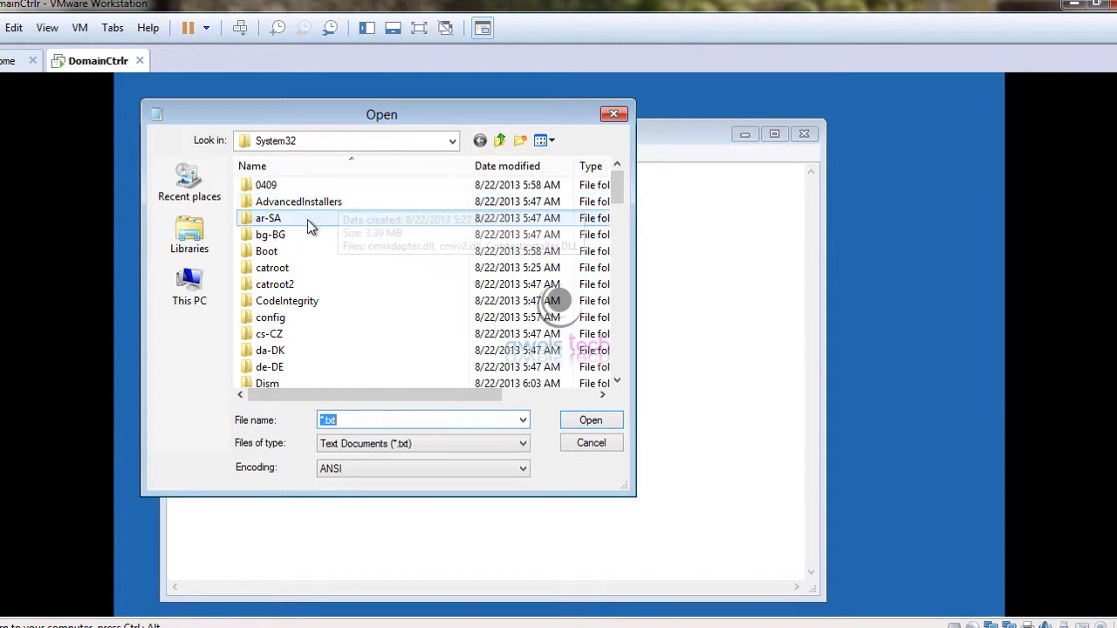
left_click(192, 288)
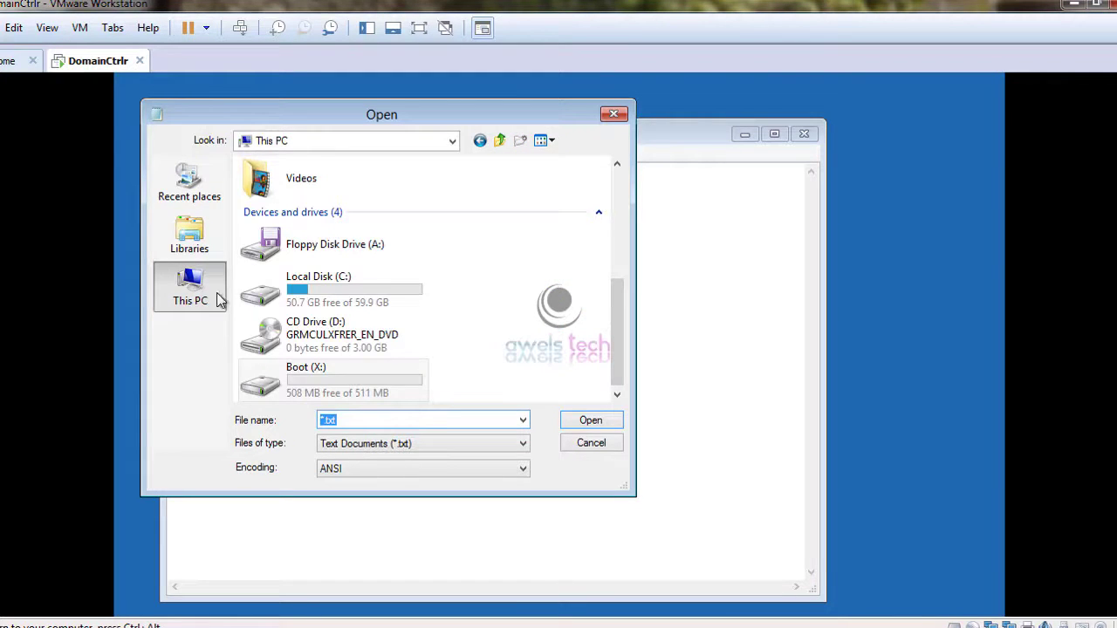
left_click(291, 295)
- Clear the *.txt file name and set Files of type to All Files
left_click(349, 419)
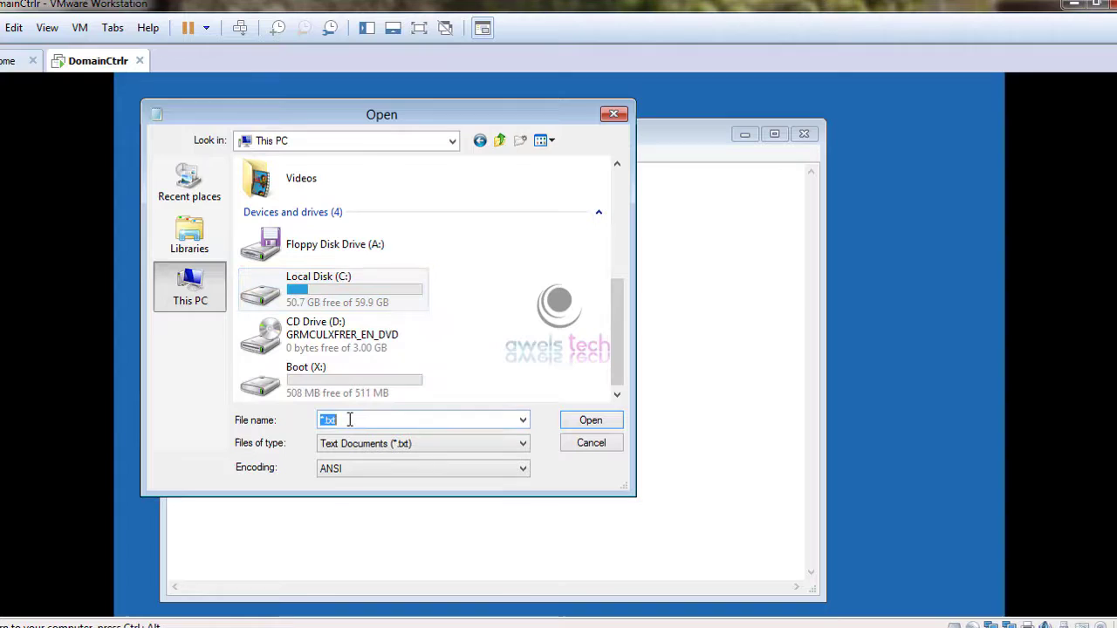
key("BackSpace")
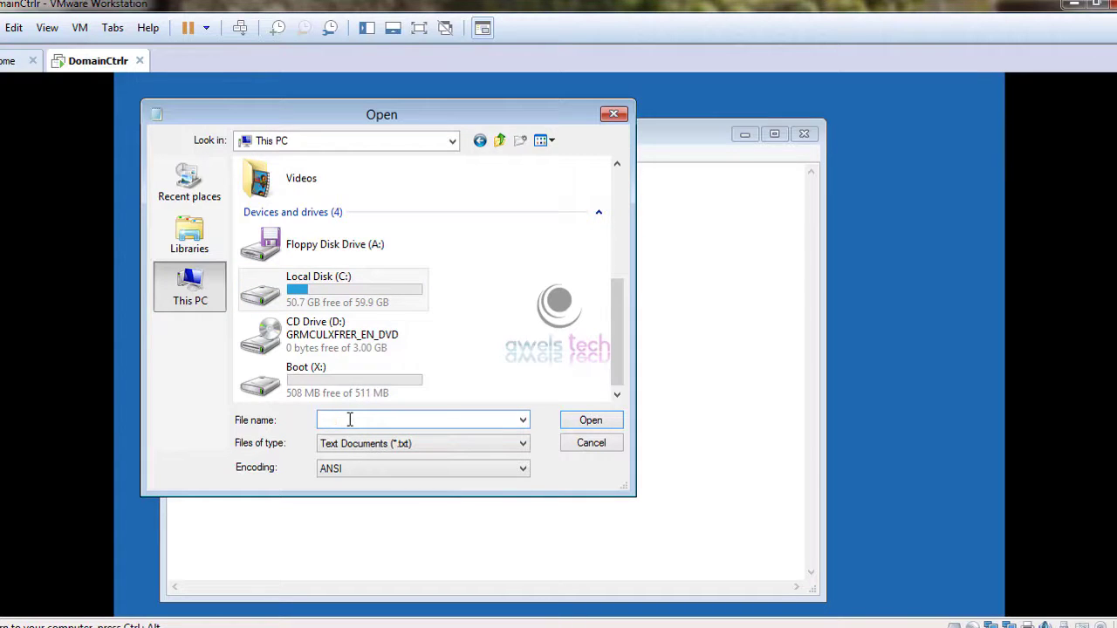
key("Tab")
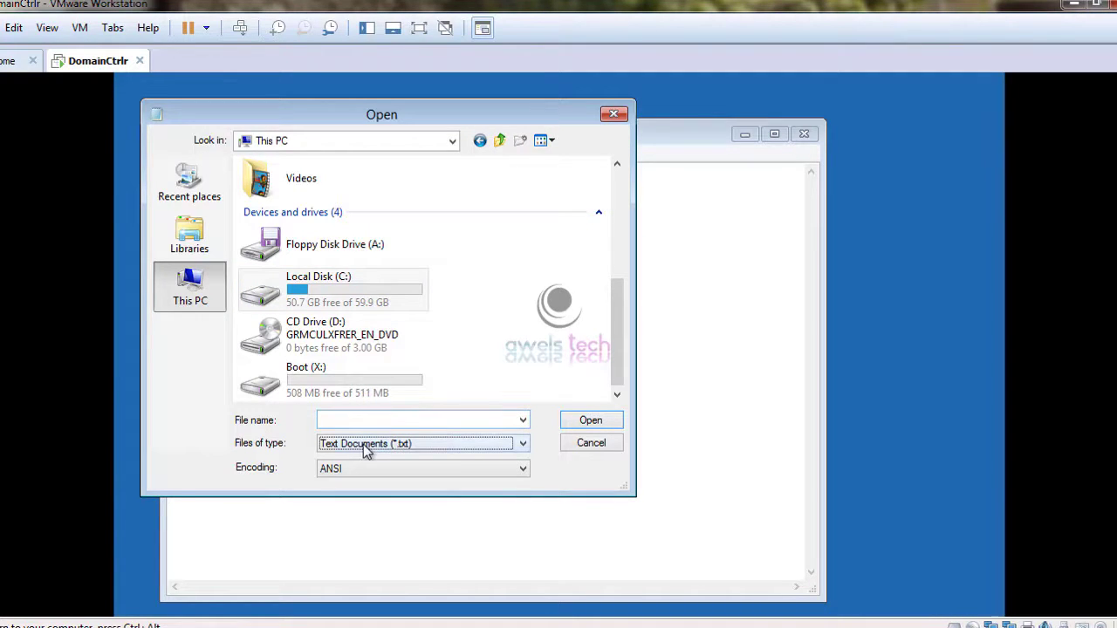
left_click(365, 445)
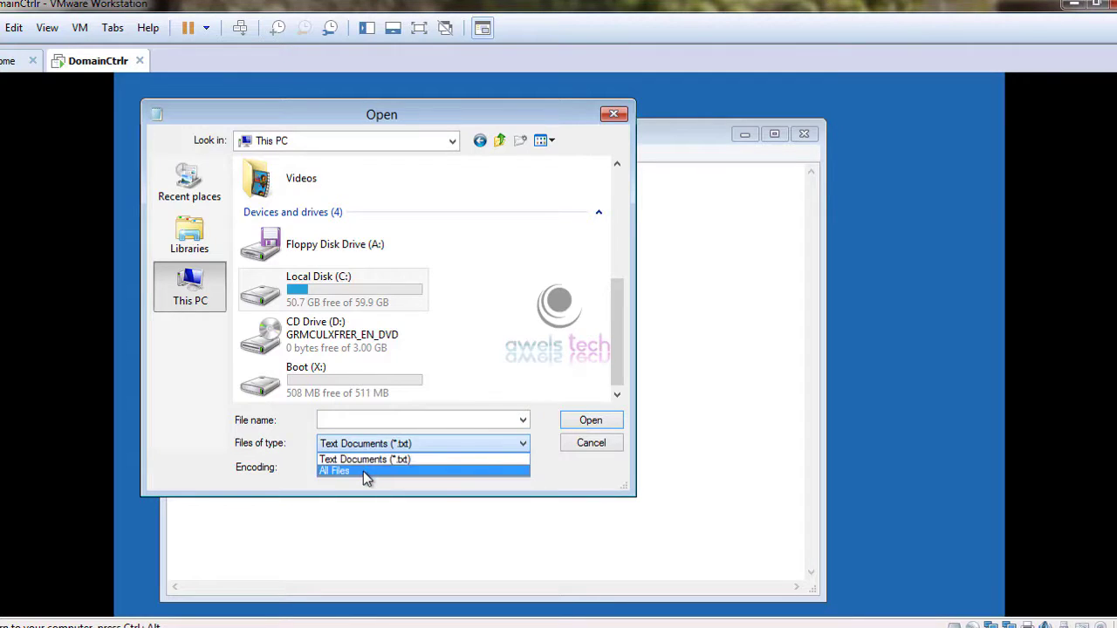
left_click(363, 471)
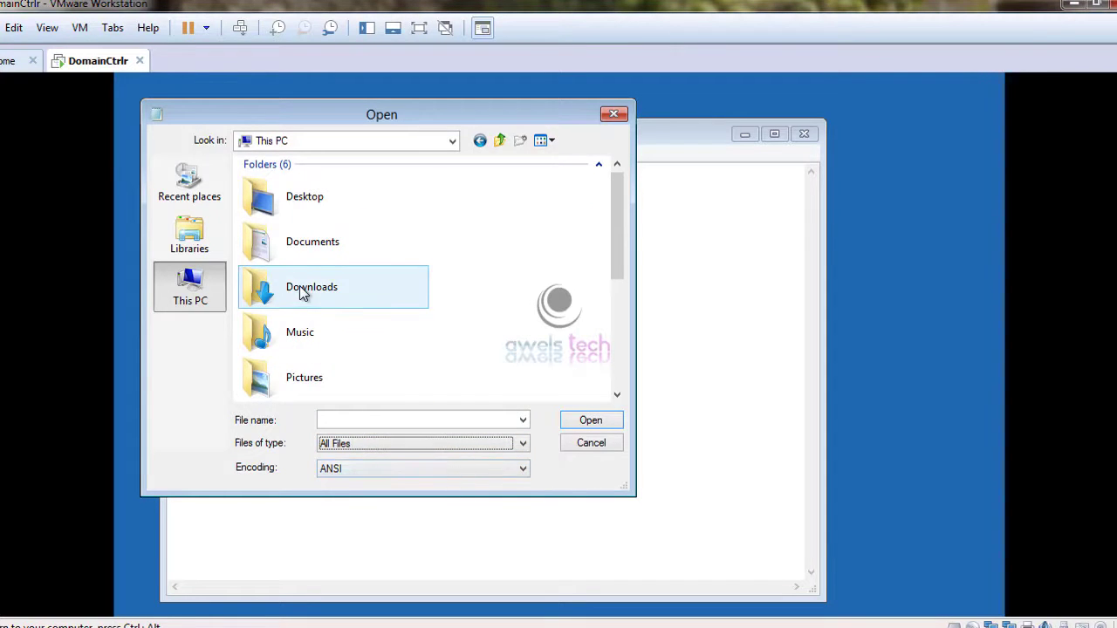
- Browse from Local Disk (C:) through Windows and System32 into the config folder
scroll(303, 295, "down", 5)
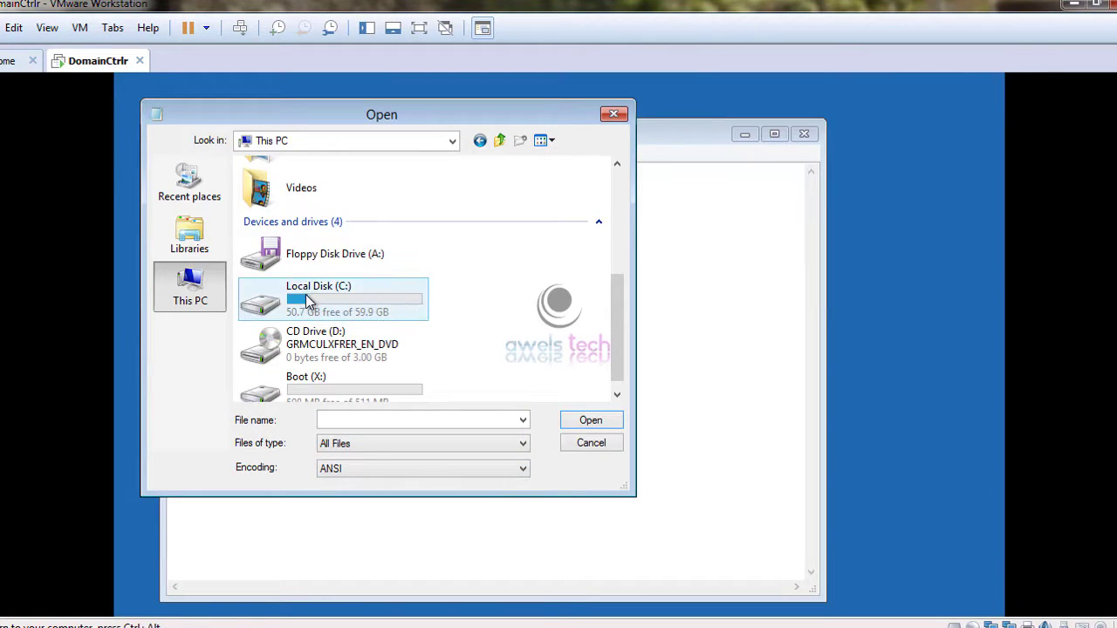
left_click(307, 300)
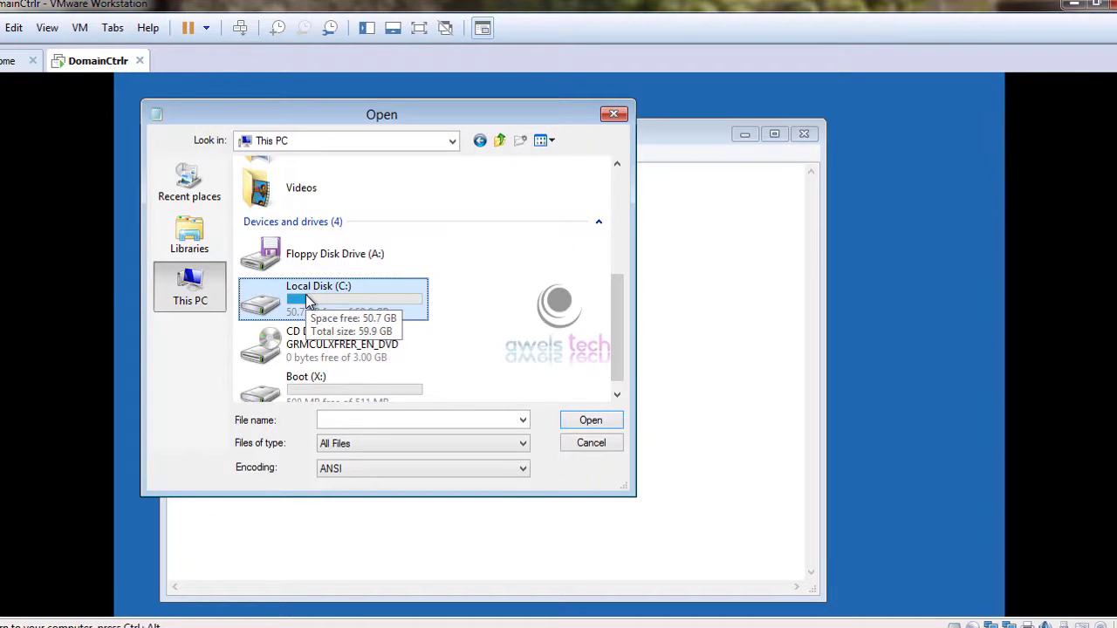
double_click(305, 297)
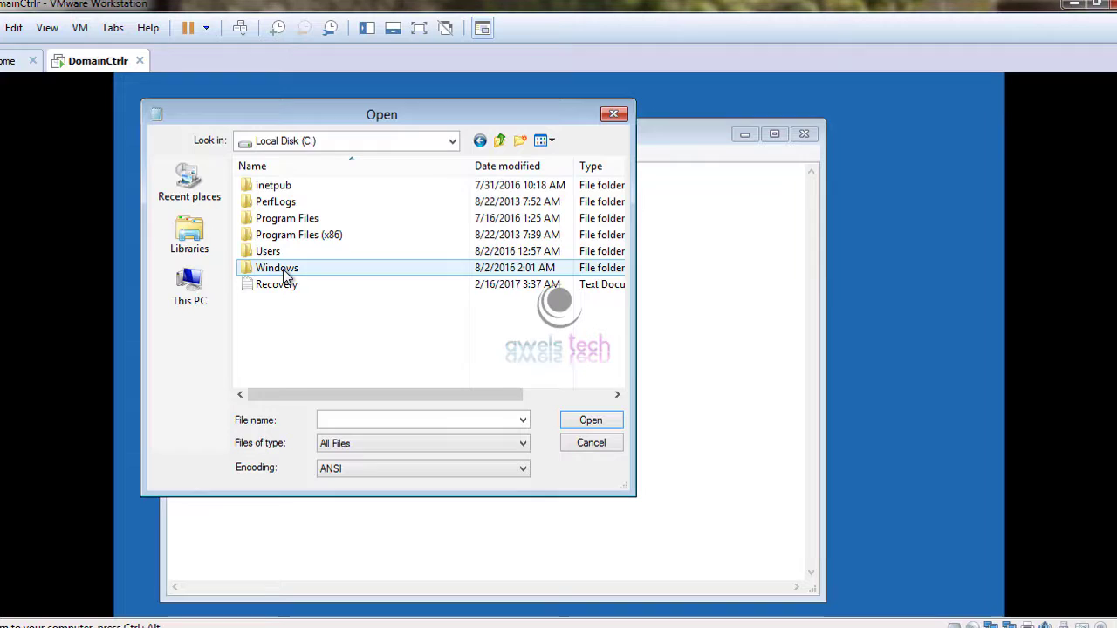
double_click(283, 270)
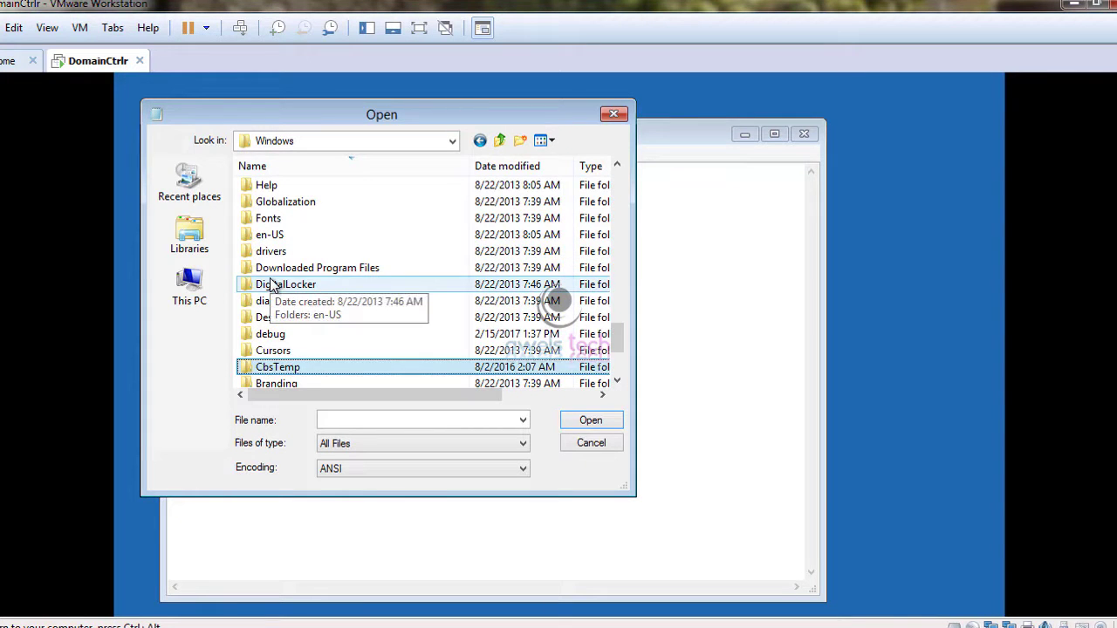
key("s")
scroll(273, 287, "down", 4)
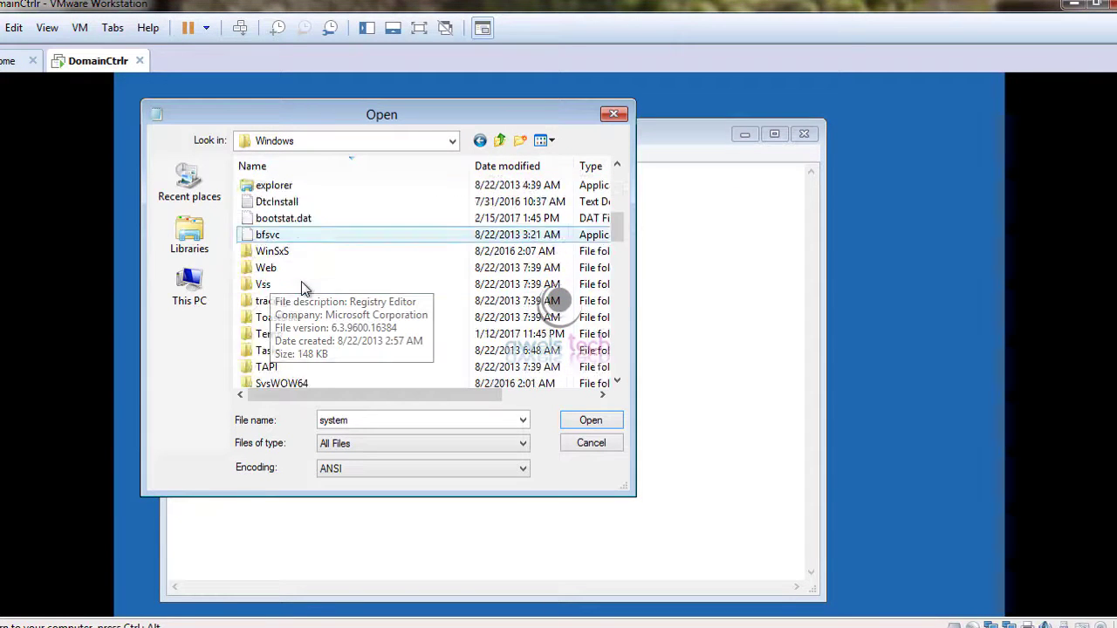
scroll(299, 325, "down", 2)
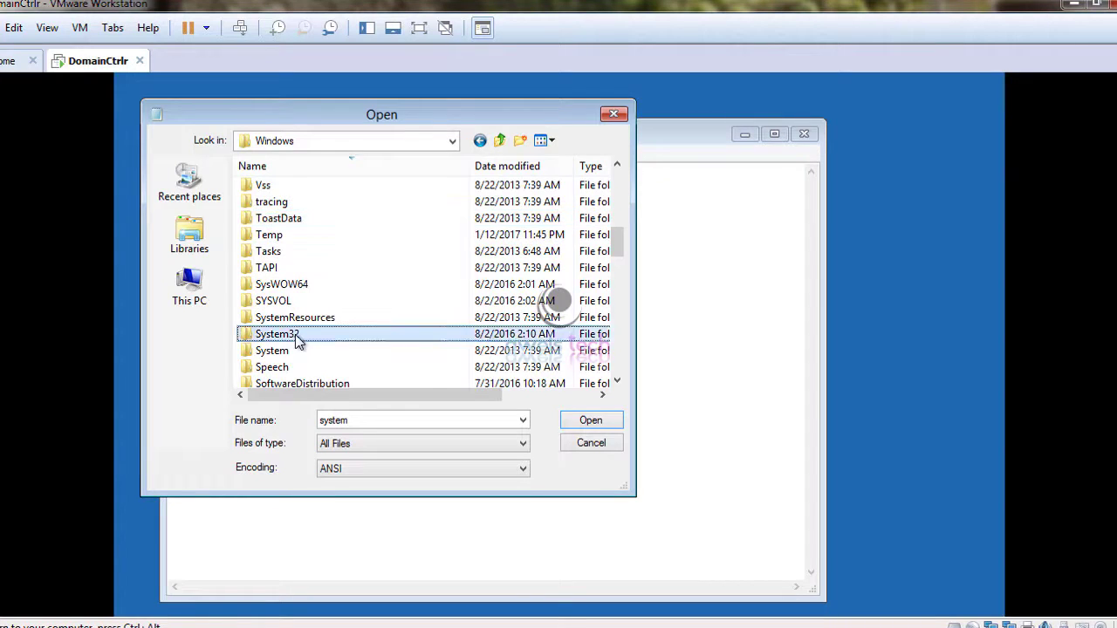
double_click(297, 333)
scroll(275, 288, "down", 2)
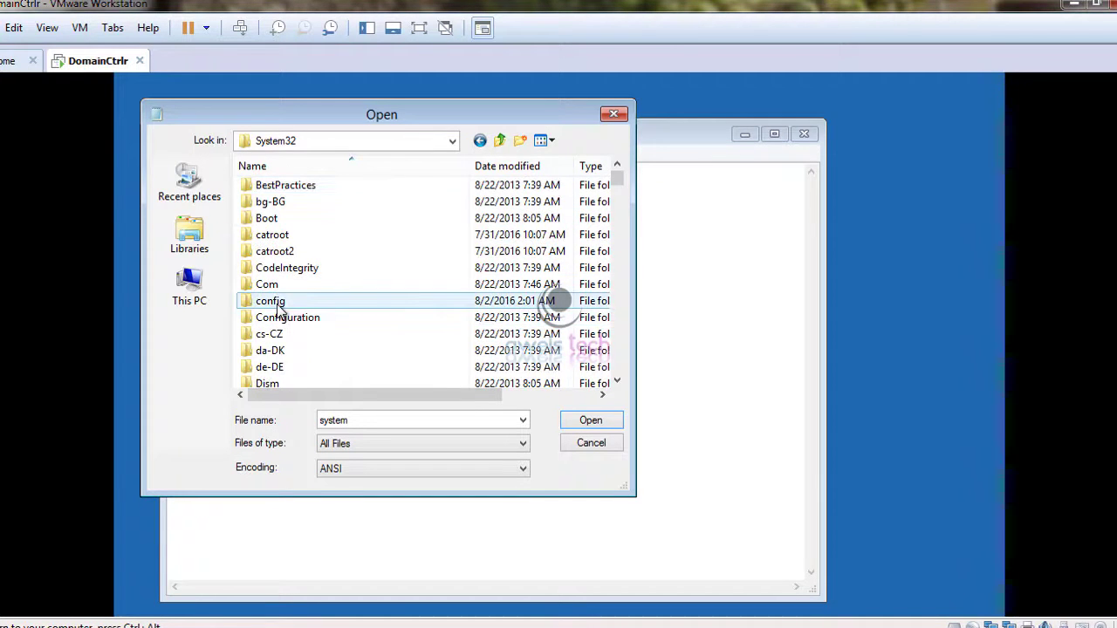
double_click(272, 301)
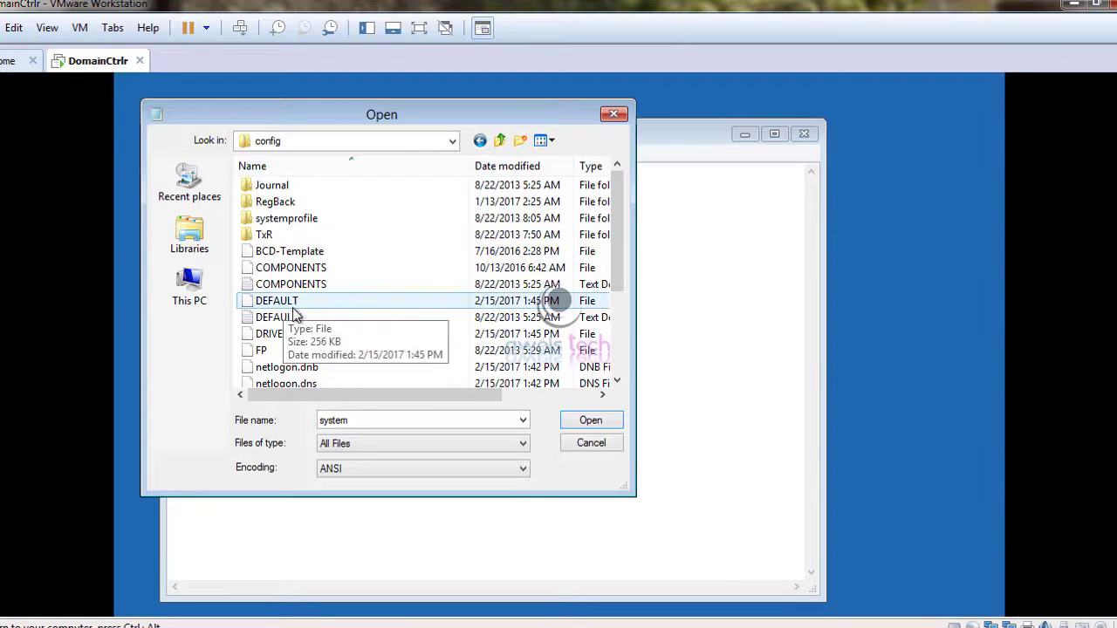
- Inspect the SYSTEM, SOFTWARE, SECURITY, SAM and COMPONENTS hives and the RegBack folder
scroll(447, 302, "down", 1)
scroll(444, 302, "down", 2)
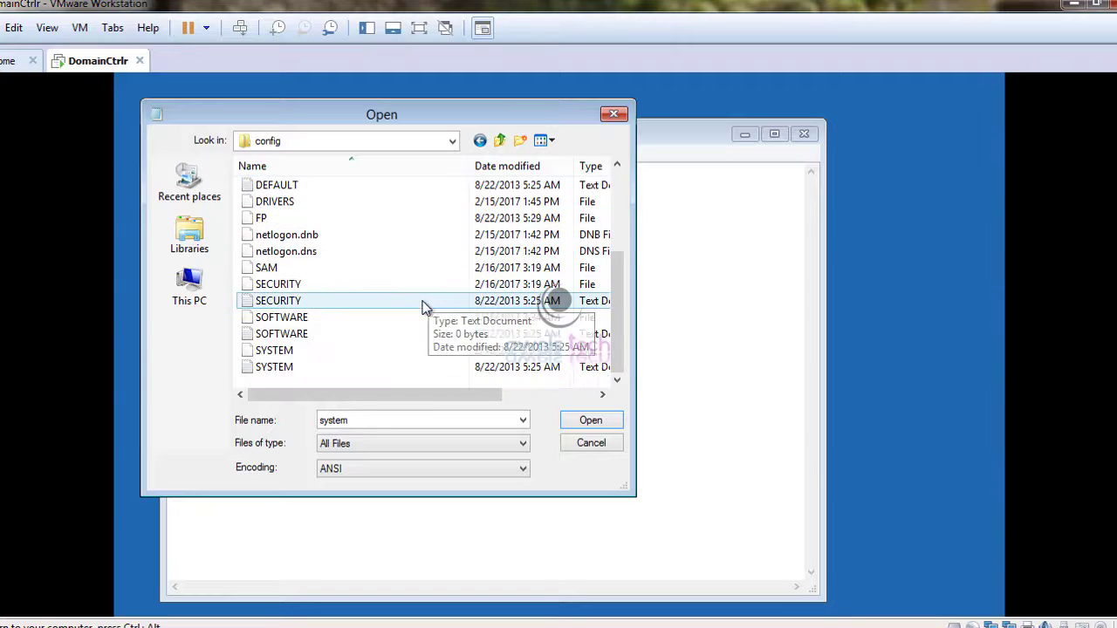
left_click(288, 352)
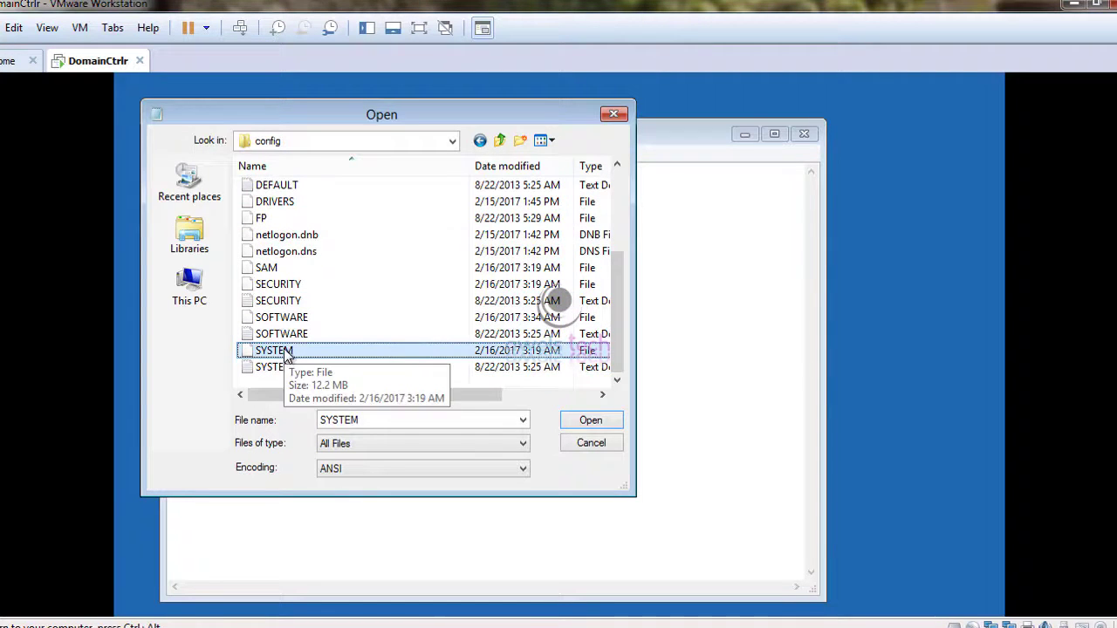
left_click(277, 319)
left_click(268, 288)
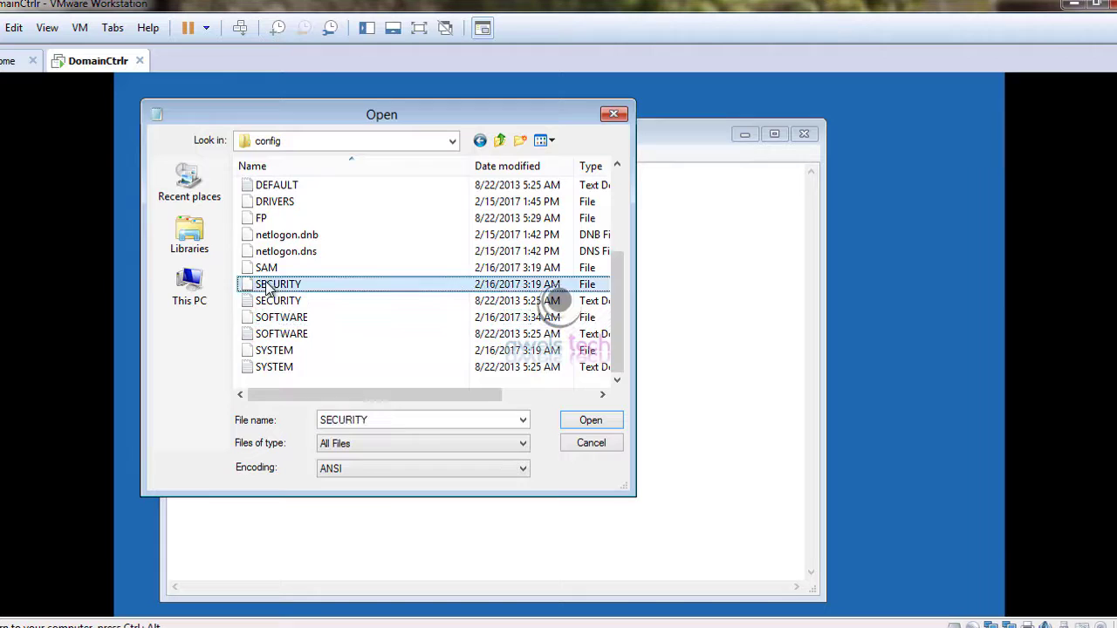
left_click(267, 270)
scroll(267, 288, "up", 1)
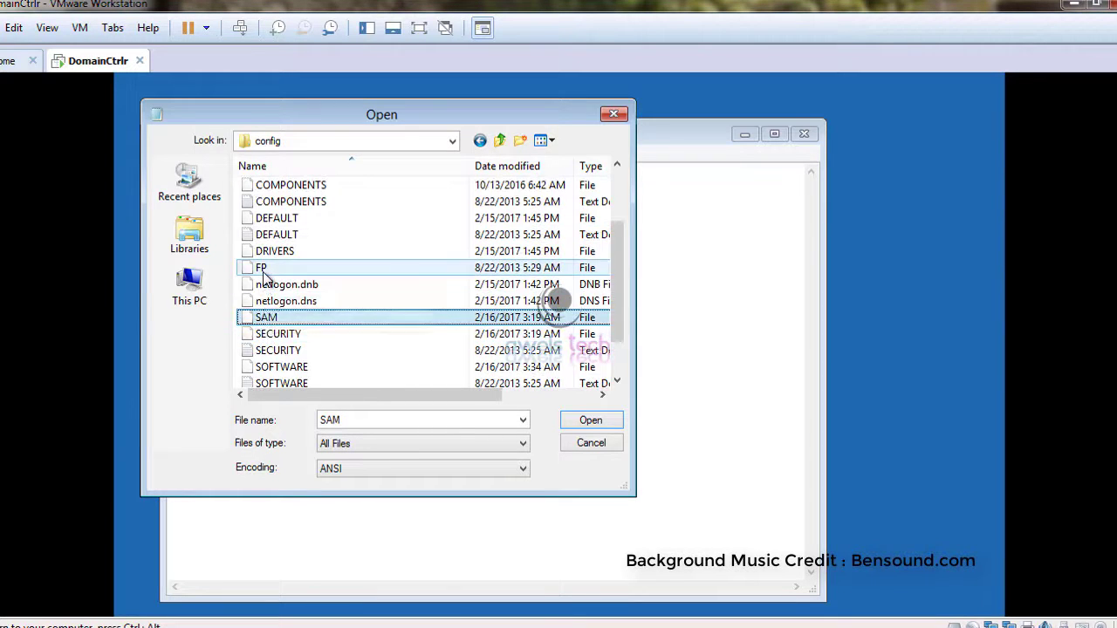
scroll(273, 281, "up", 2)
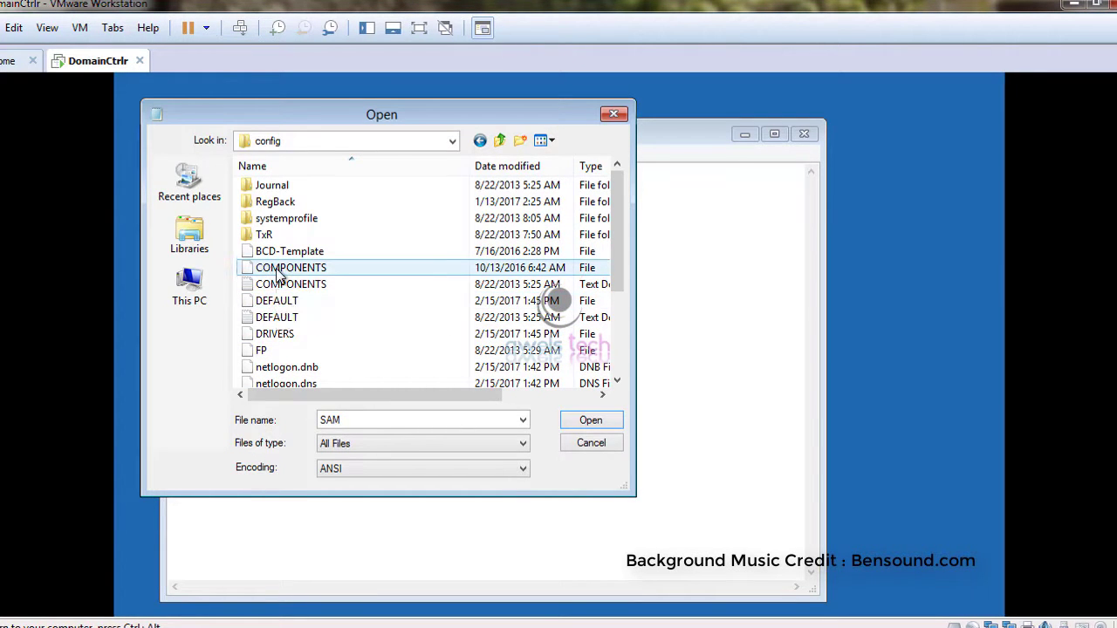
left_click(275, 269)
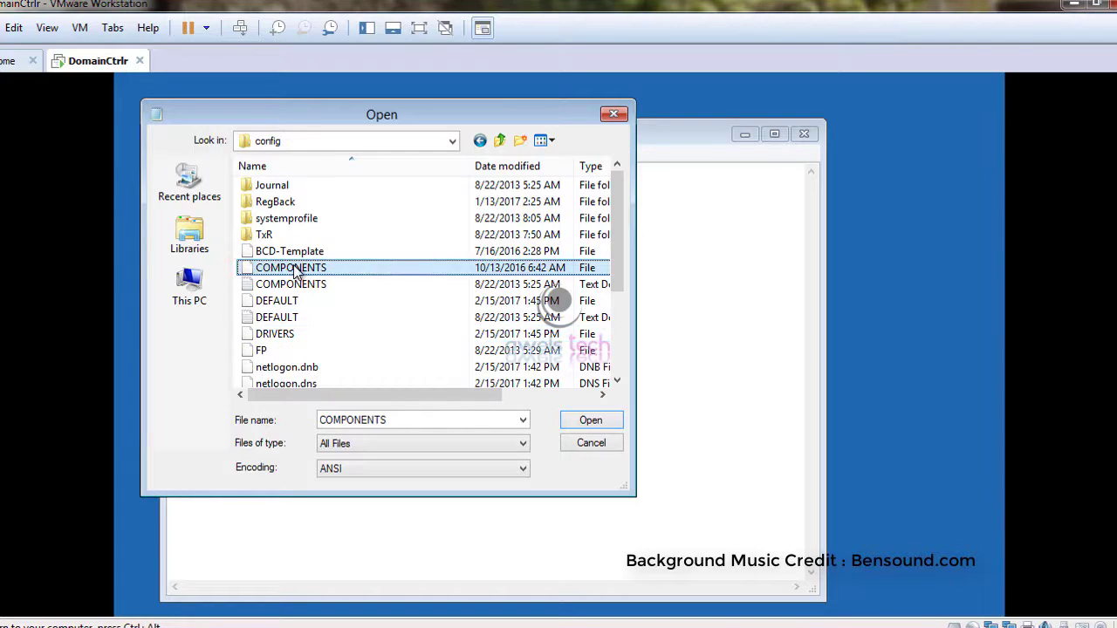
left_click(283, 209)
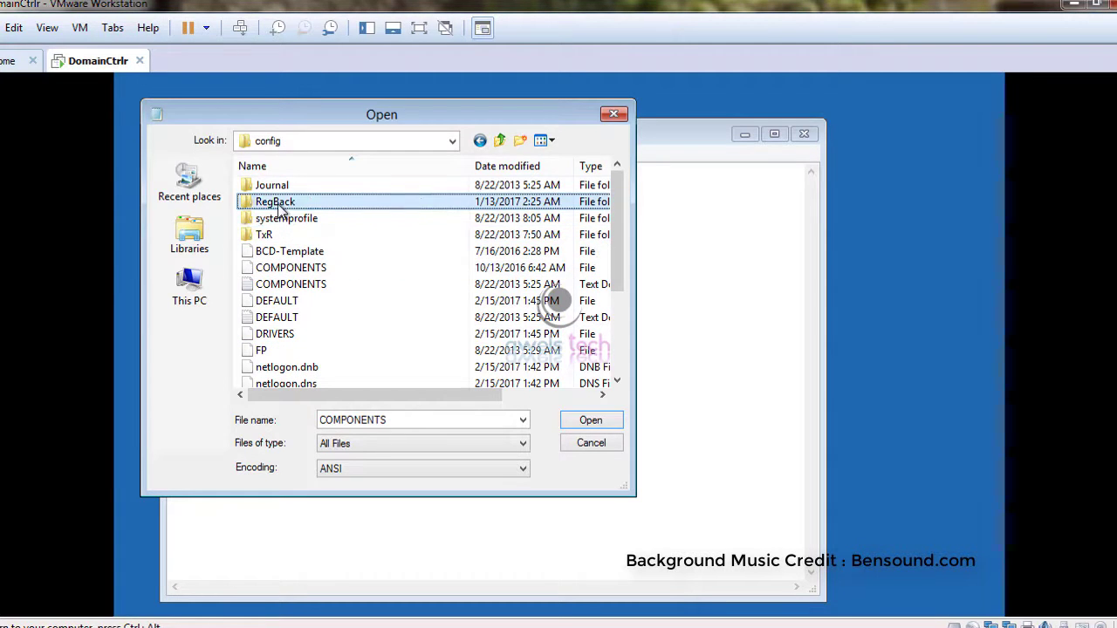
double_click(247, 205)
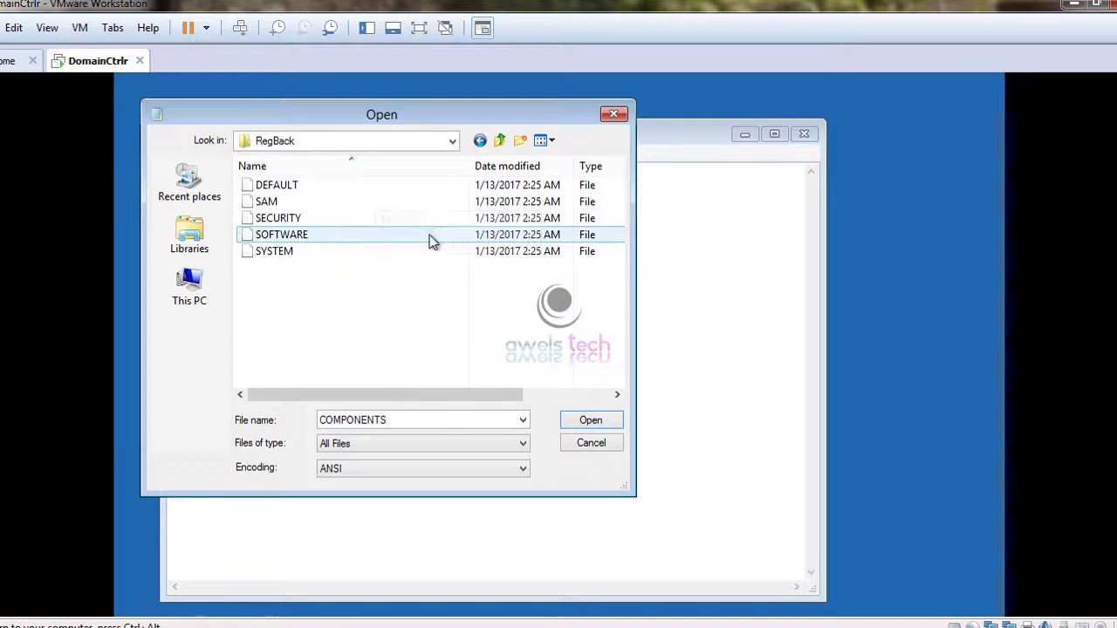
key("BackSpace")
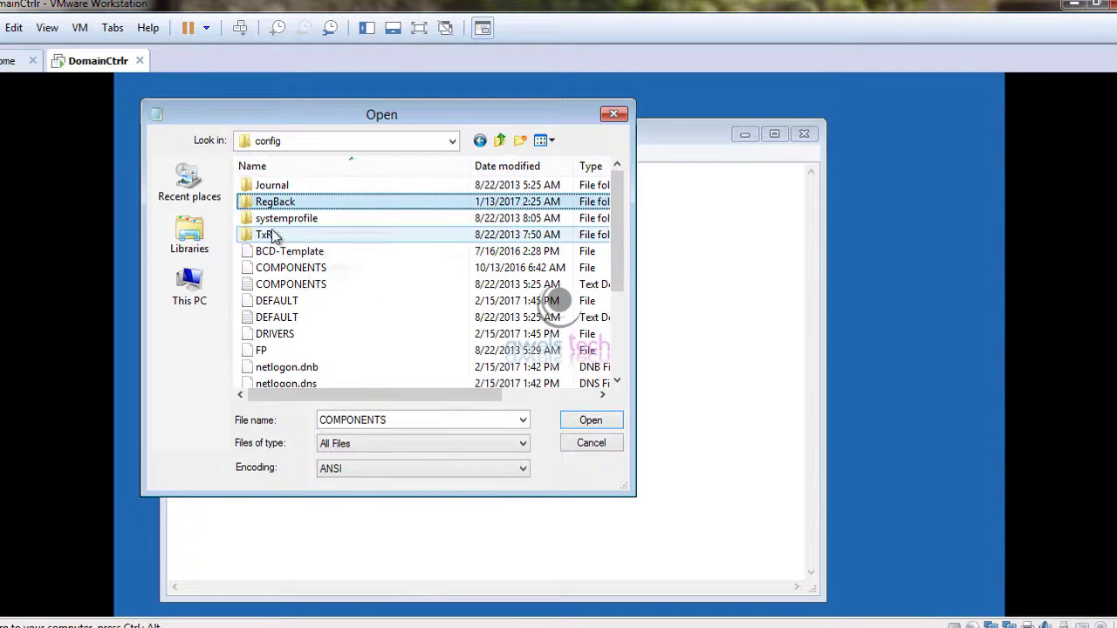
- Rename the DEFAULT and SAM hives to DEFAULT.old and SAM.old
left_click(401, 300)
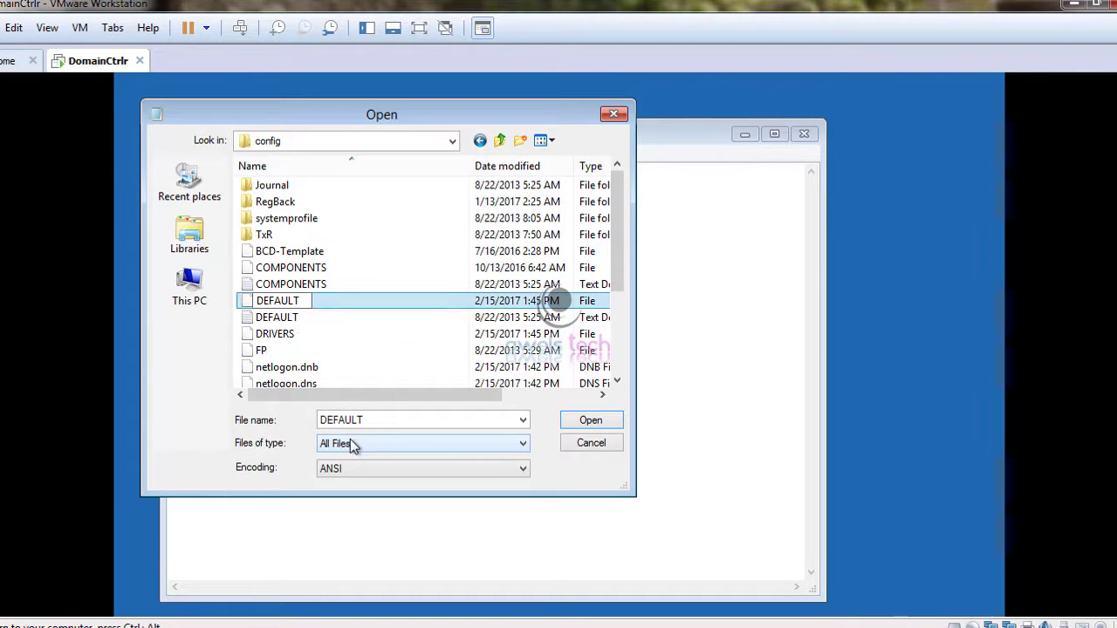
type(".old")
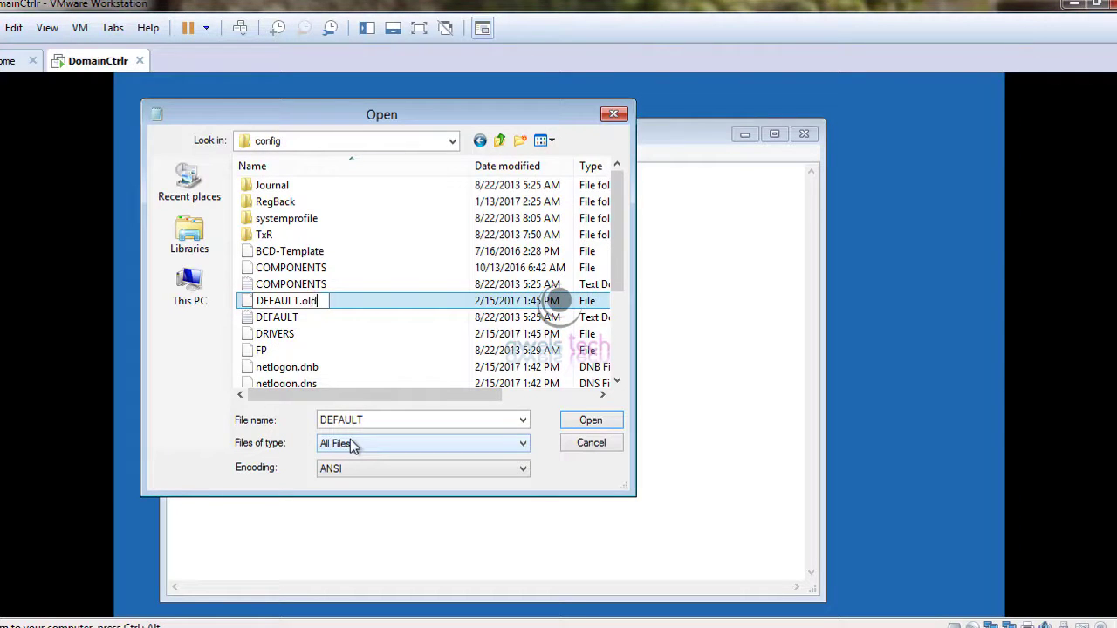
key("Escape")
key("Down")
key("Down")
key("Down")
key("Down")
key("Down")
key("Down")
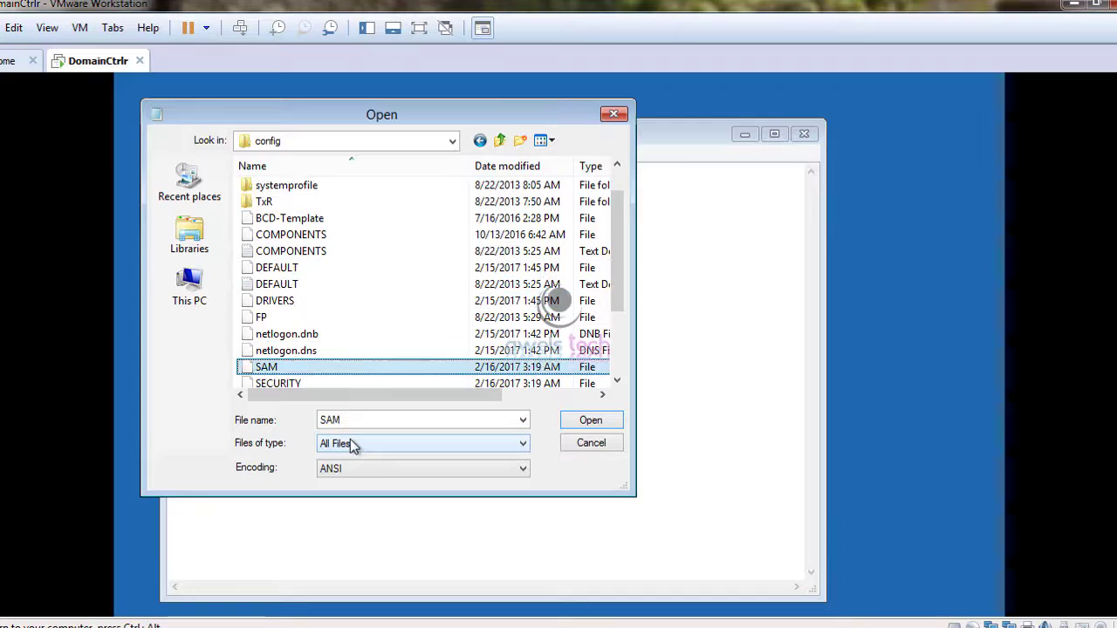
key("F2")
key("End")
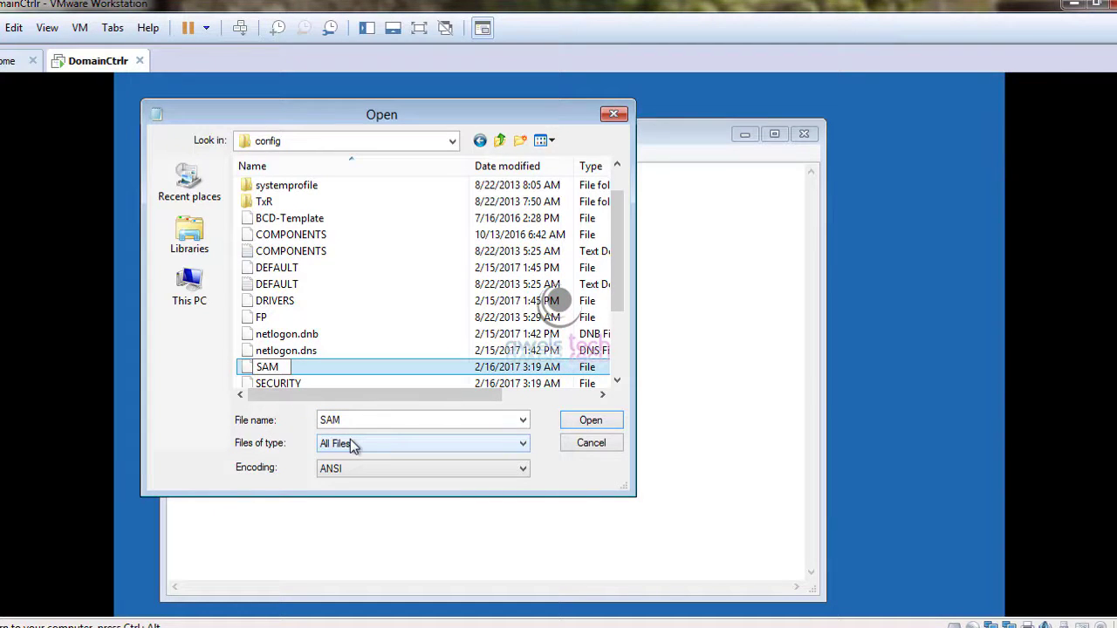
type(".old")
key("Escape")
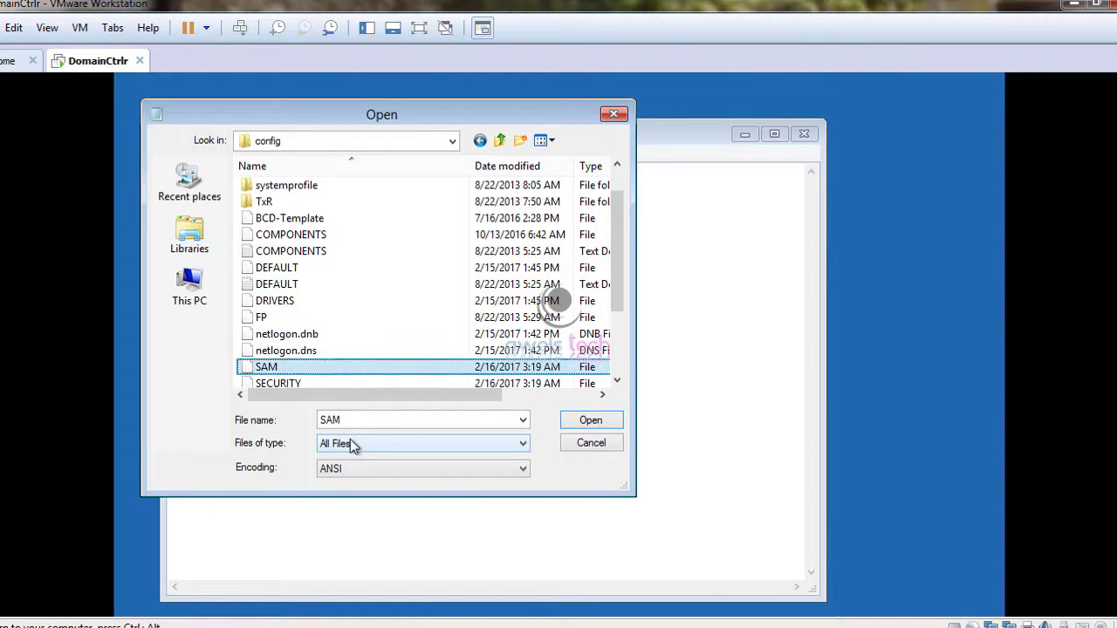
- Rename the SECURITY and SOFTWARE hives to SECURITY.old and SOFTWARE.old
key("Down")
key("F2")
key("End")
type(".")
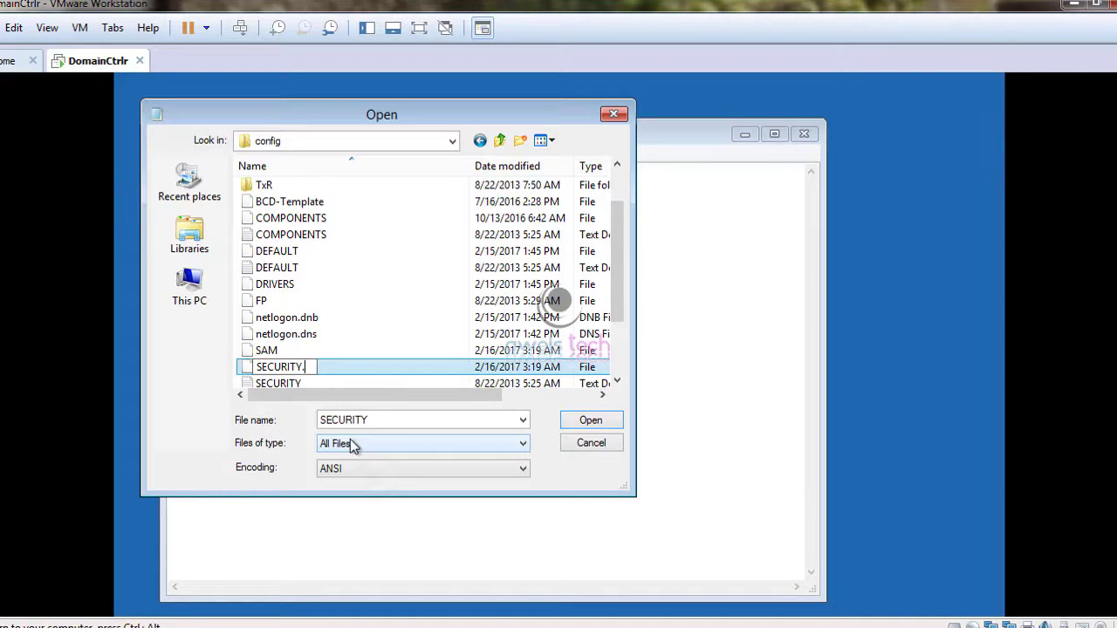
type("old")
key("Escape")
key("Down")
key("Down")
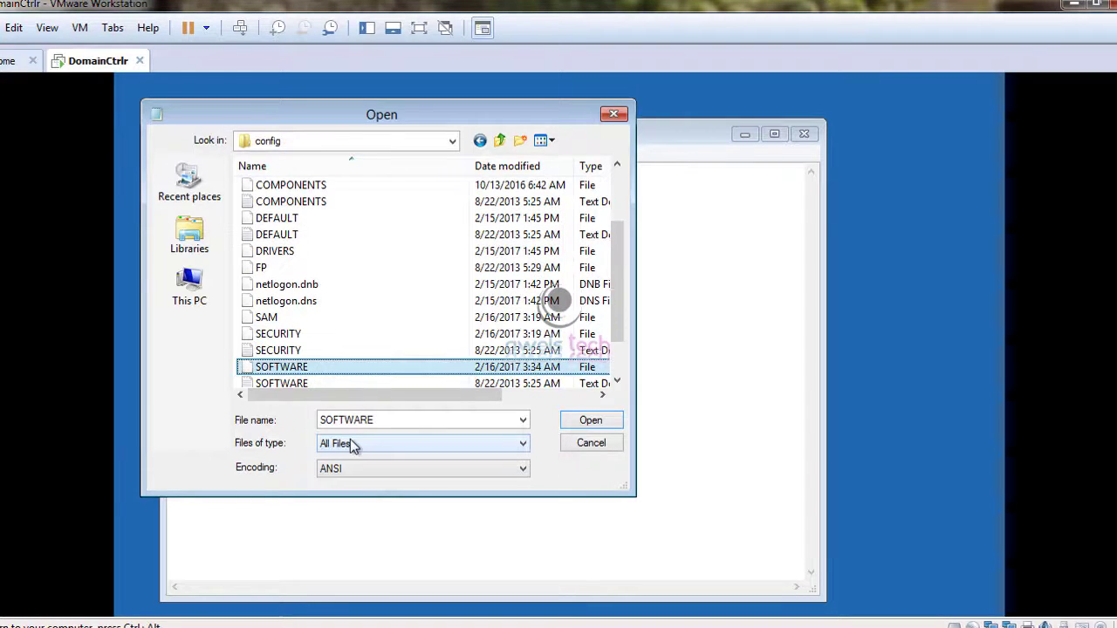
key("F2")
key("End")
type(".o")
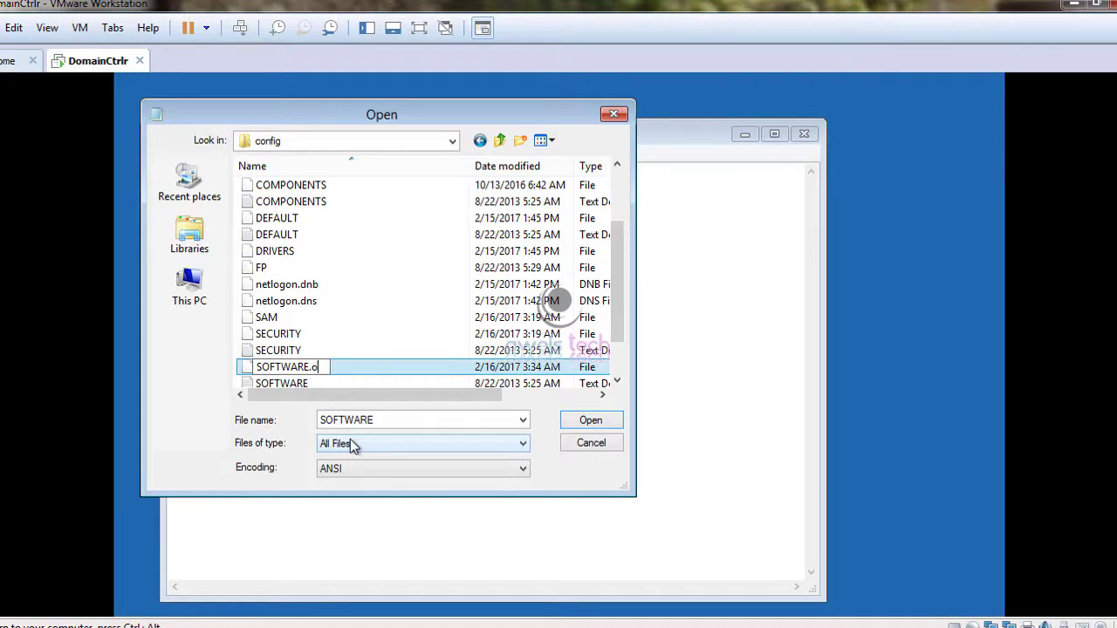
type("ld")
key("Escape")
- Rename SYSTEM to SYSTEM.old, then step through the list to check the renames
key("Down")
key("Down")
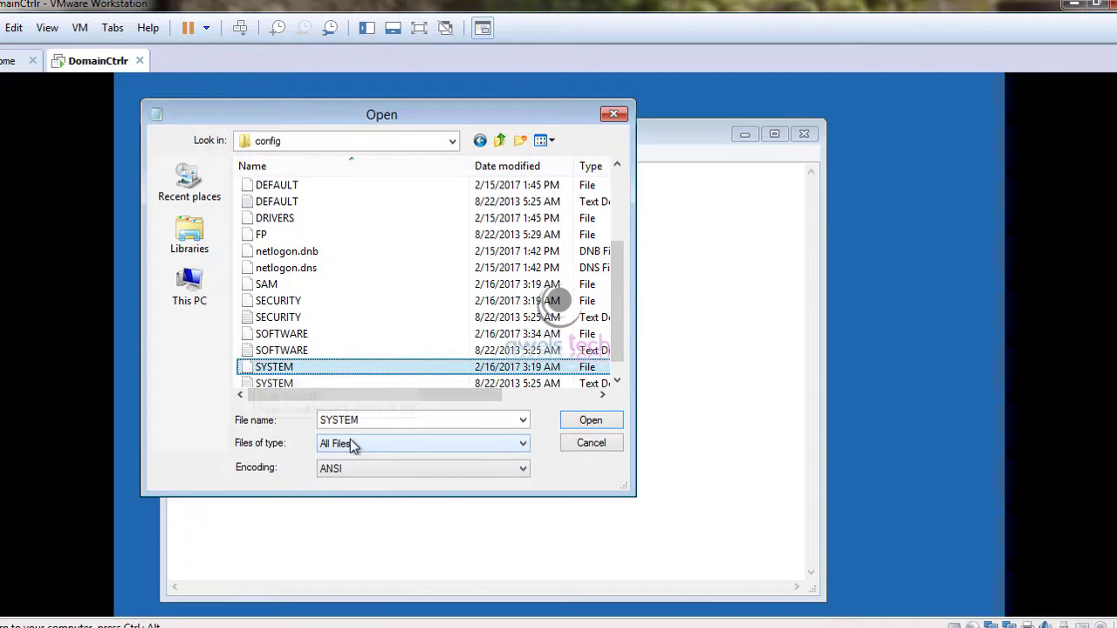
key("F2")
key("End")
type(".old")
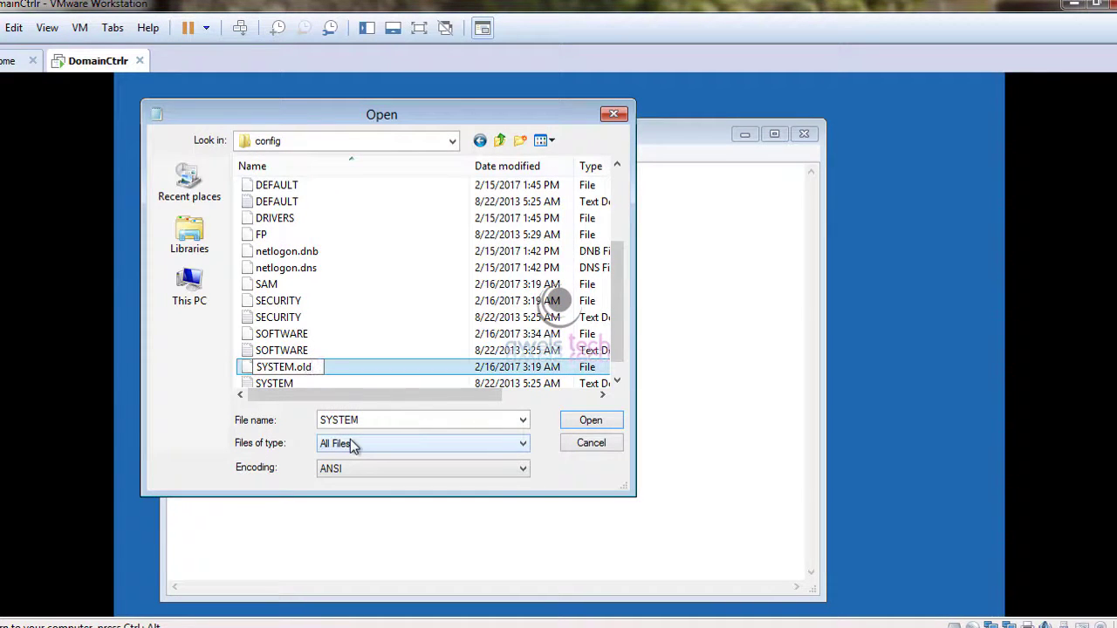
key("Escape")
key("Down")
key("Up")
key("Up")
key("Down")
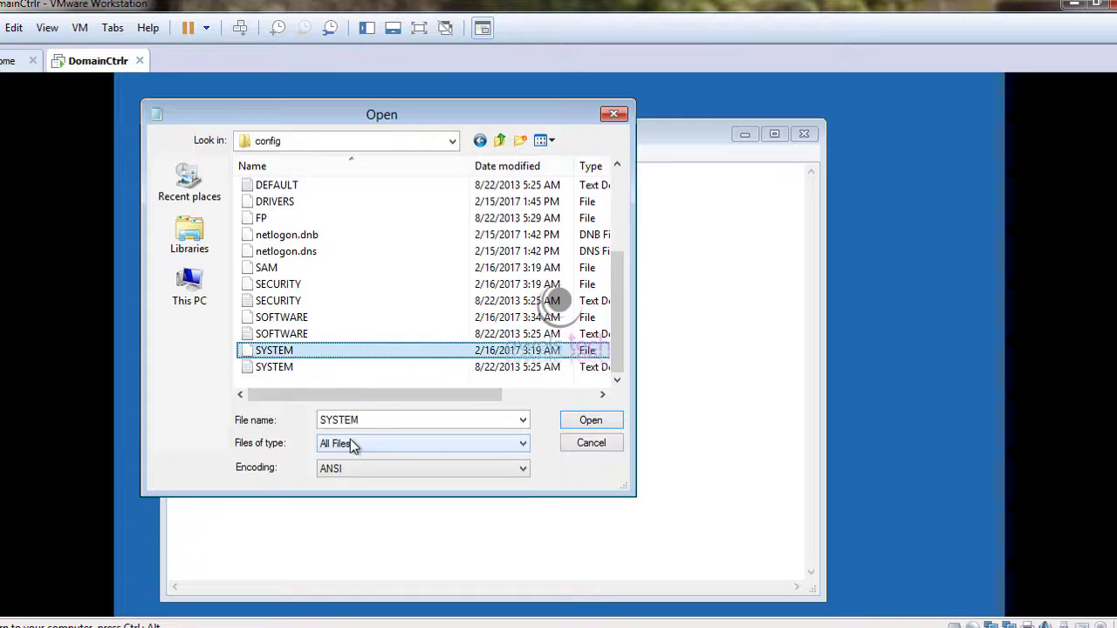
key("Up")
key("Up")
key("Up")
key("Up")
key("Up")
key("Up")
key("Up")
key("Up")
key("Up")
key("Up")
key("Up")
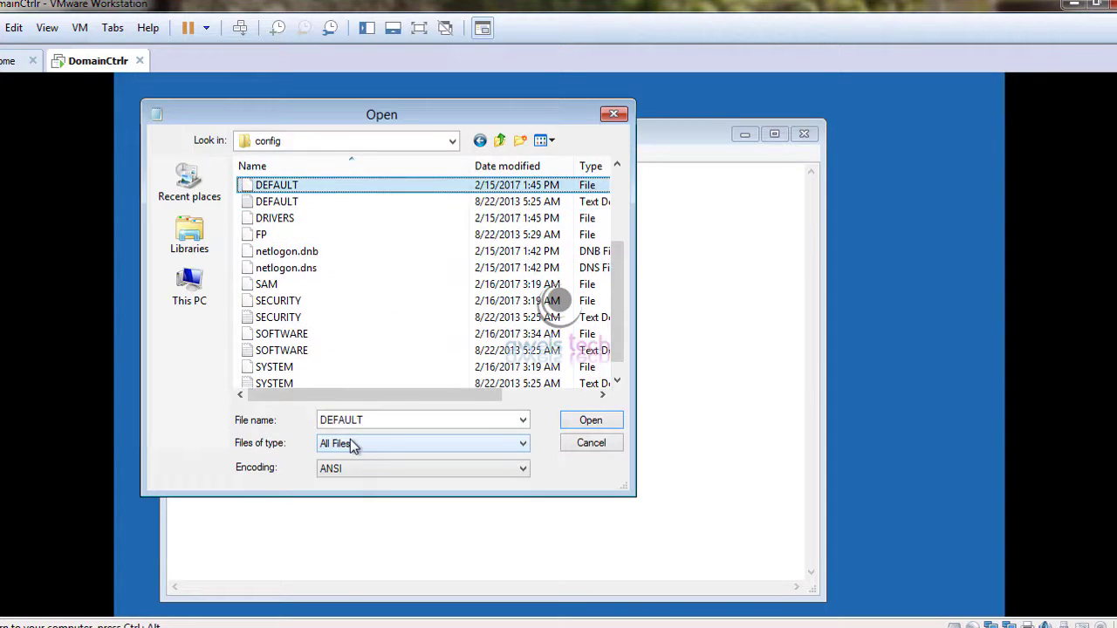
key("Up")
key("Up")
key("Up")
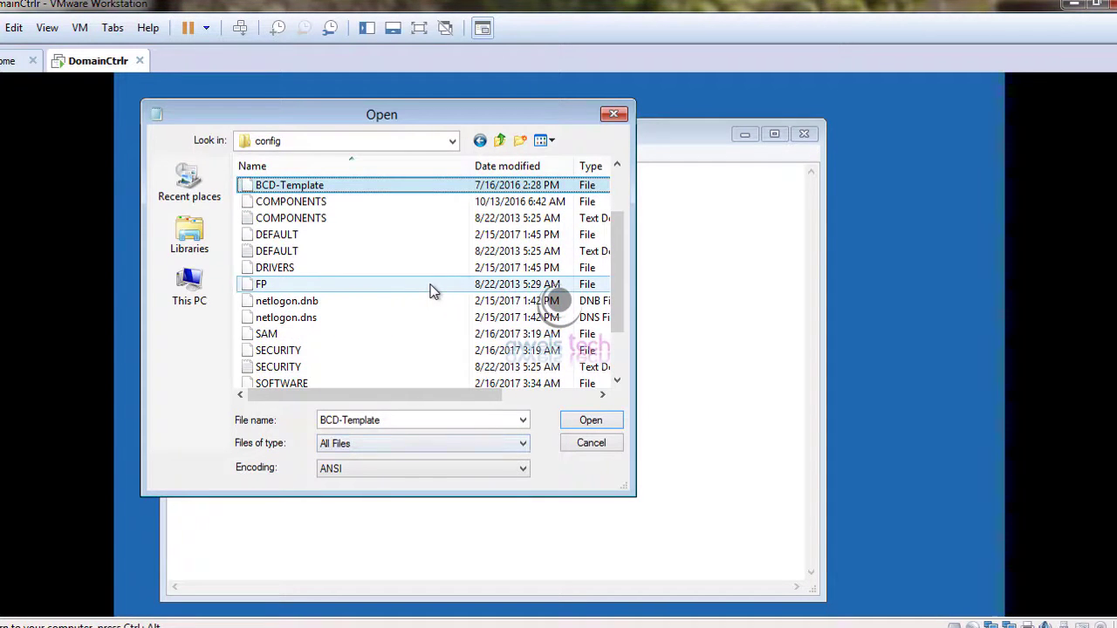
- Refresh the config folder listing so the renamed .old hive files appear
left_click(430, 291)
right_click(424, 267)
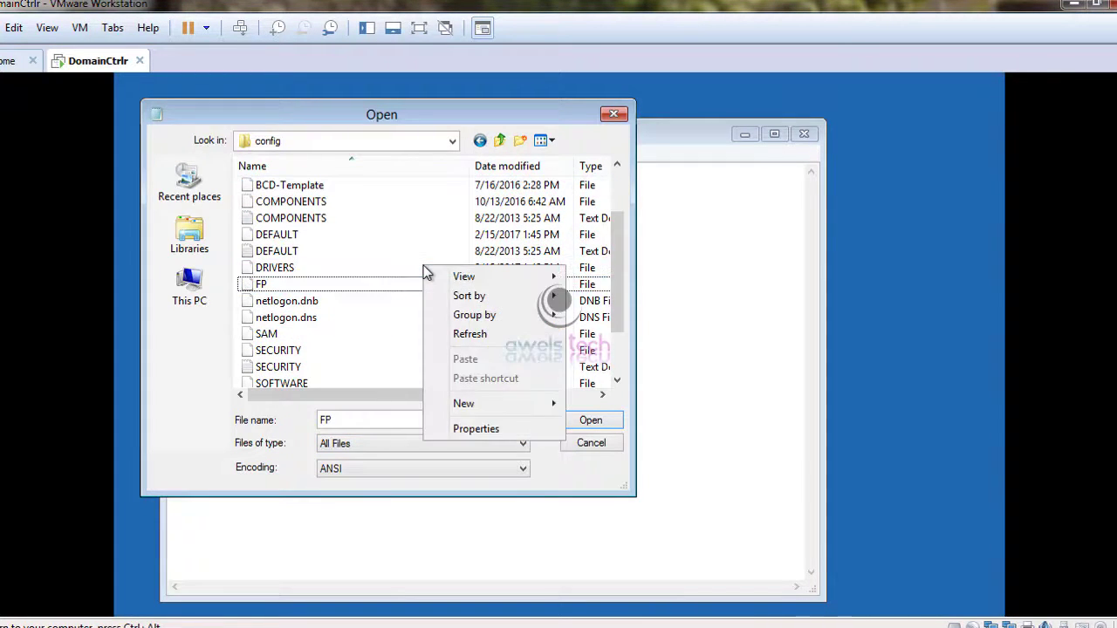
left_click(469, 334)
left_click(332, 286)
scroll(430, 307, "down", 2)
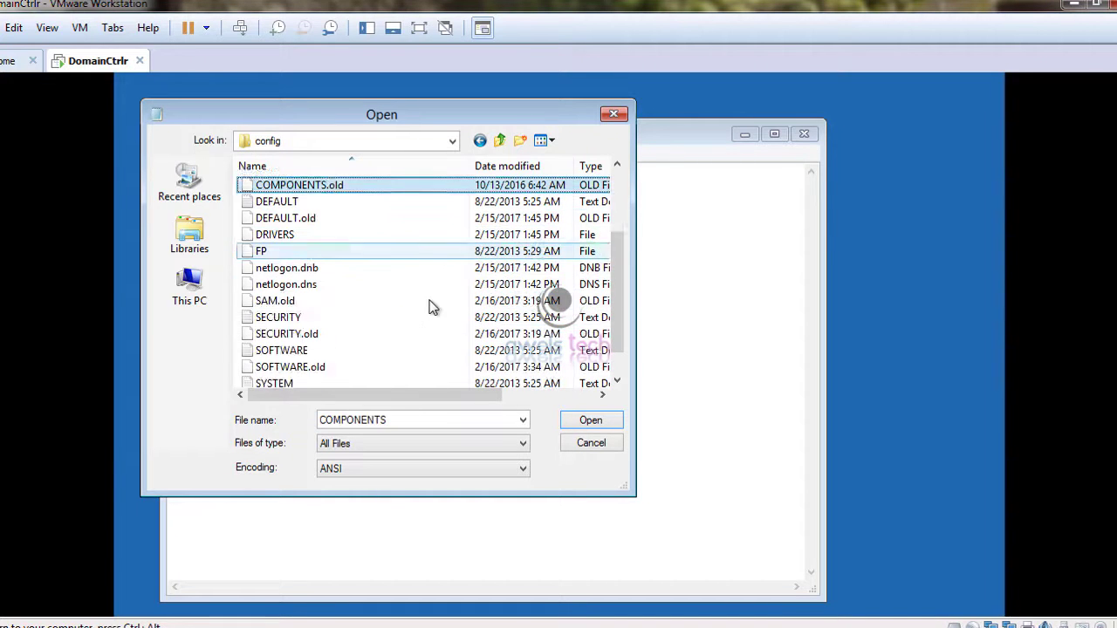
scroll(332, 264, "up", 2)
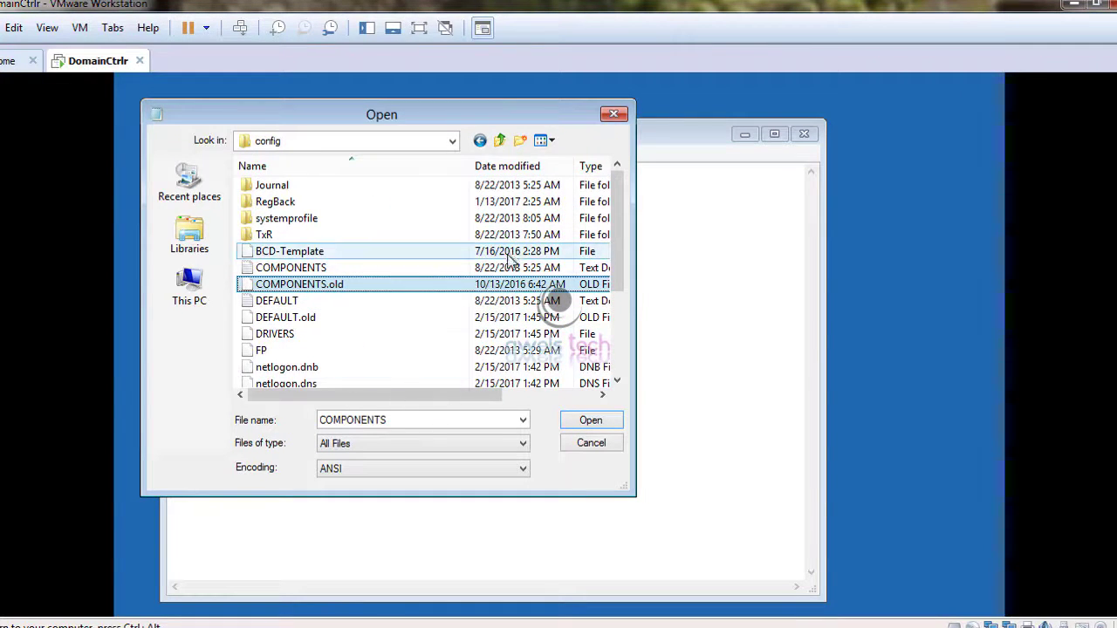
- Sort the config folder by Date modified and review the .old hive files
left_click(511, 166)
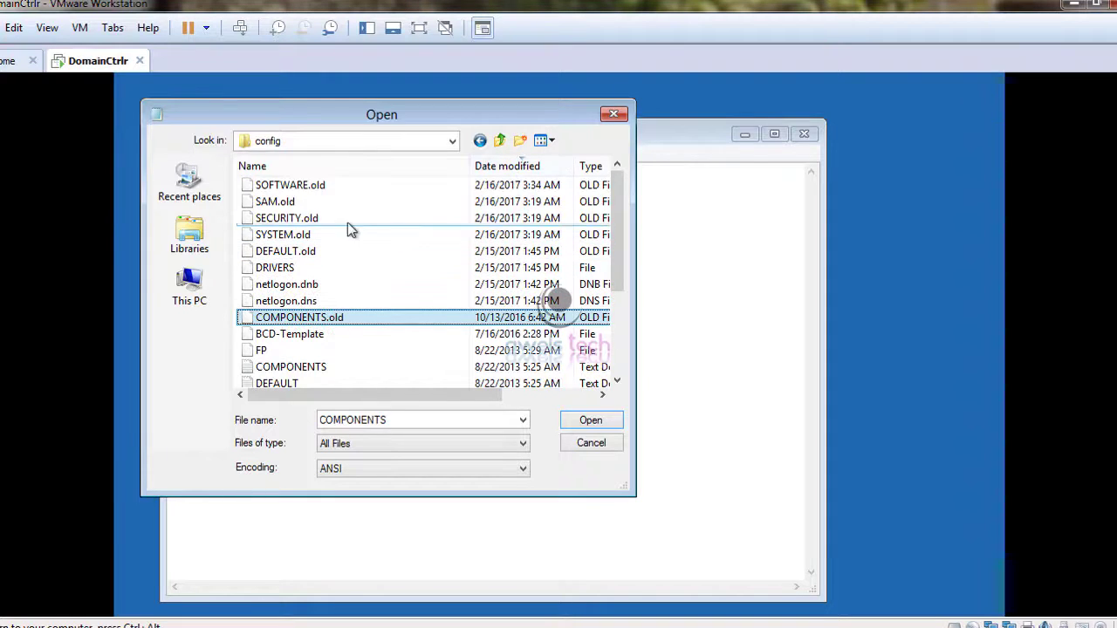
left_click(314, 186)
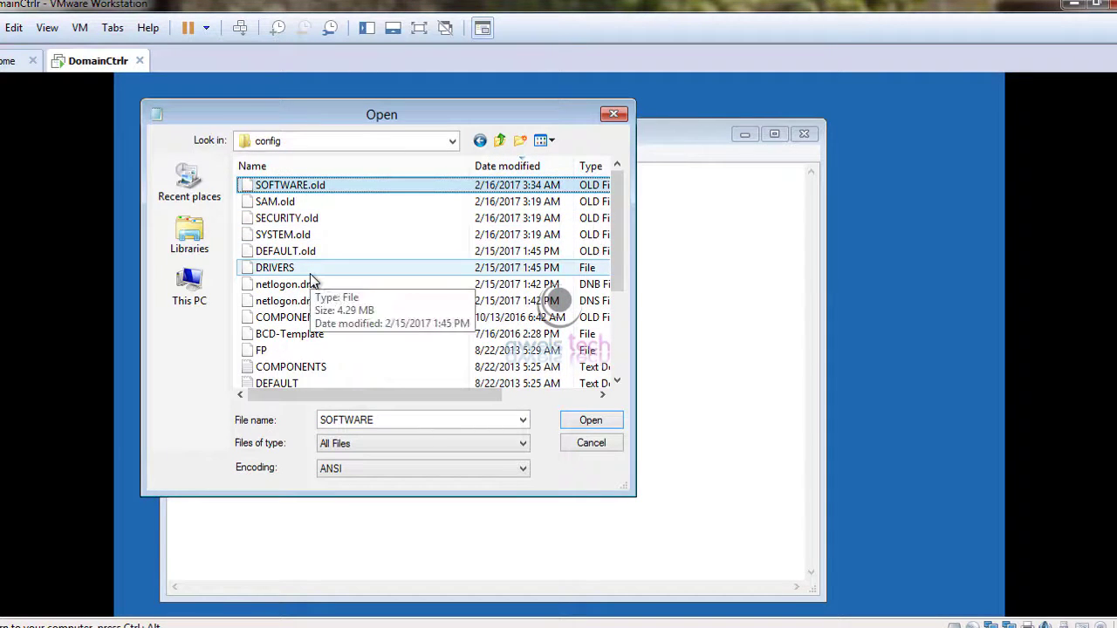
key("Down")
key("Down")
key("Down")
key("Down")
key("Down")
key("Up")
key("Up")
key("Up")
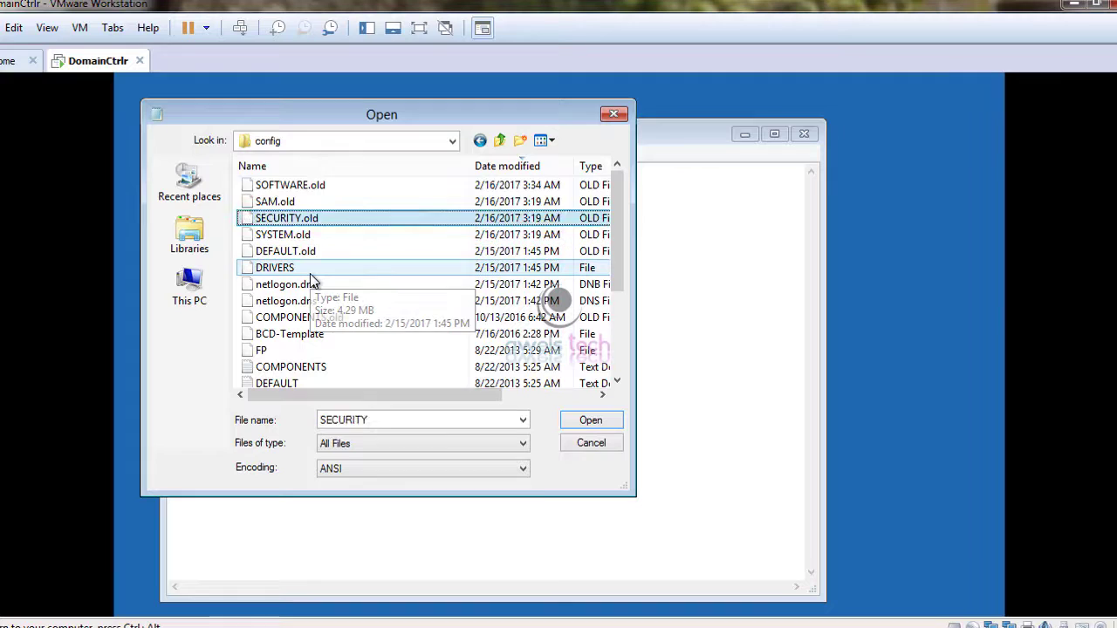
key("Up")
key("Up")
key("Down")
key("Down")
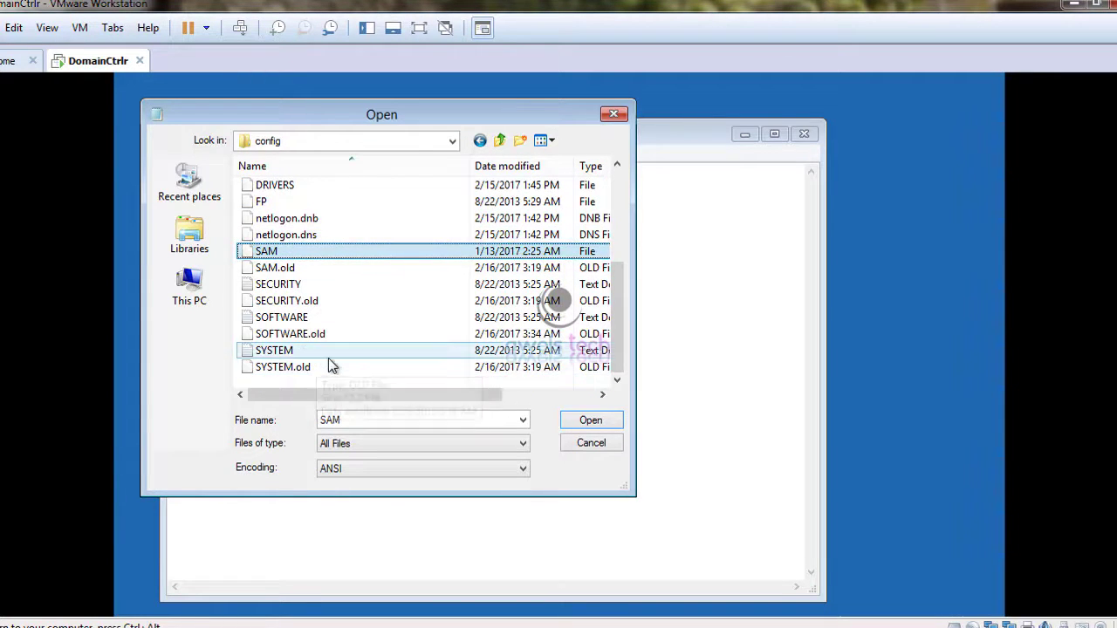
scroll(328, 358, "up", 2)
scroll(325, 289, "up", 1)
scroll(325, 288, "down", 3)
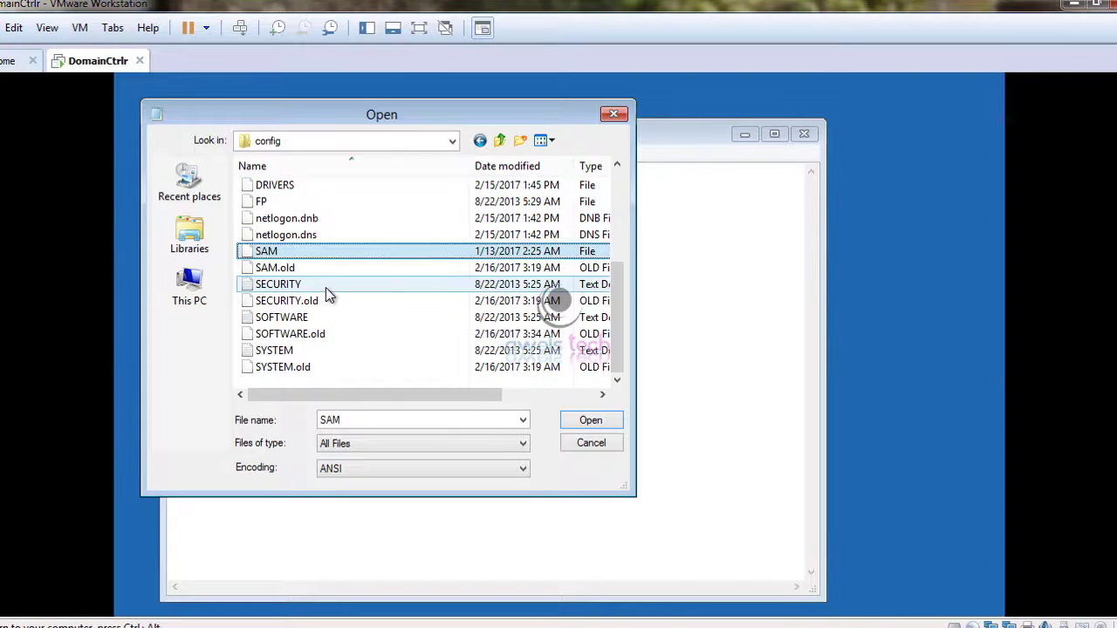
scroll(325, 289, "up", 3)
- Copy the backup SAM file from RegBack and paste it into the config folder
left_click(248, 201)
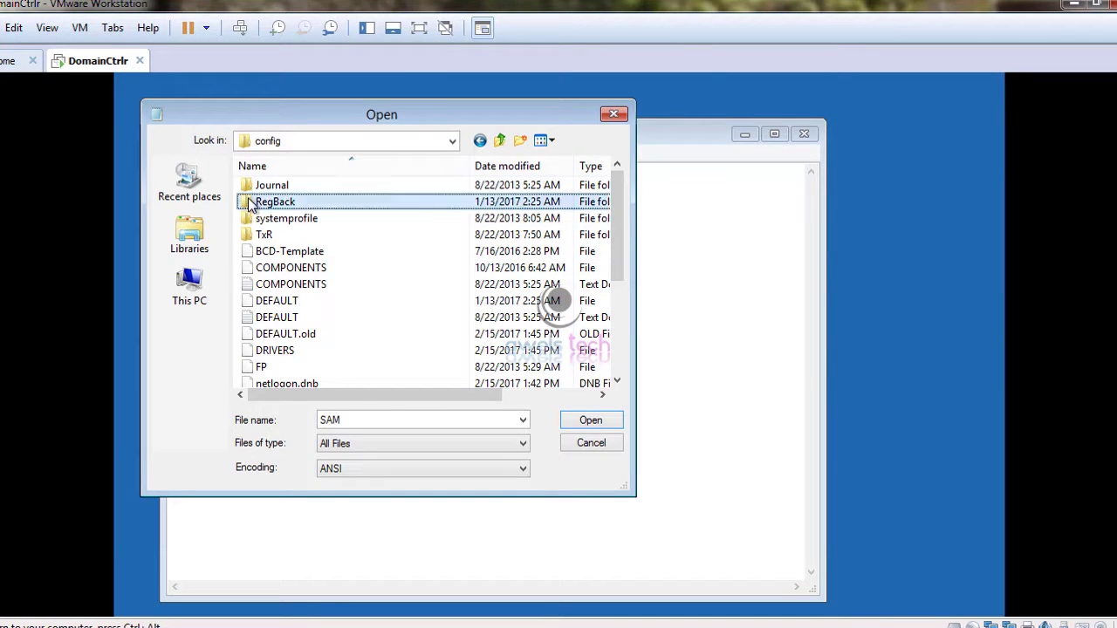
double_click(249, 202)
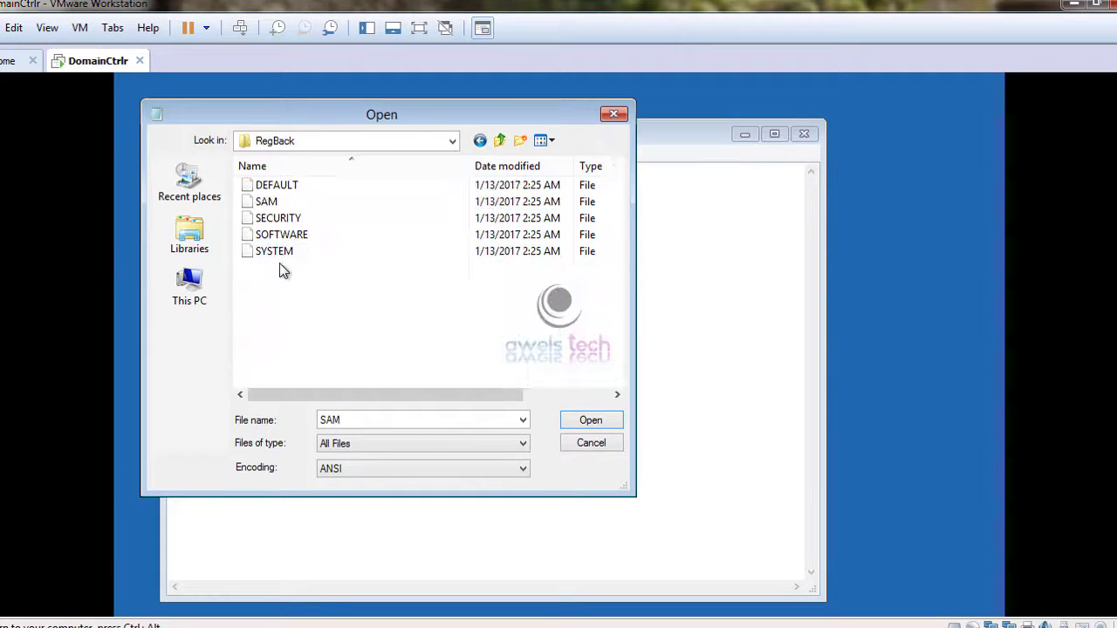
left_click(266, 201)
right_click(266, 201)
left_click(300, 307)
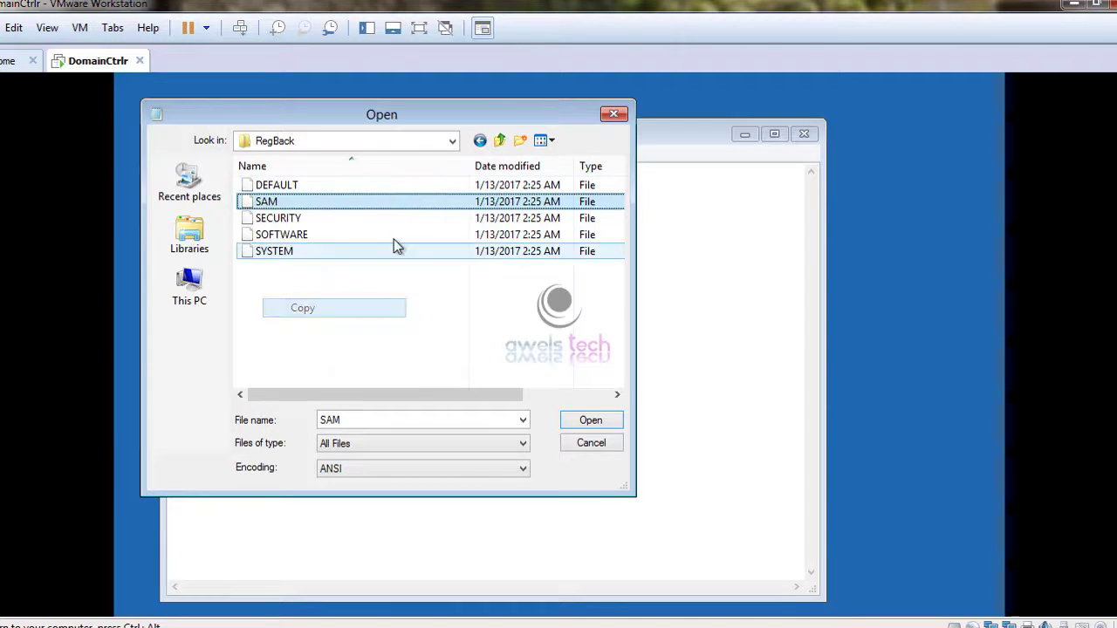
left_click(499, 140)
scroll(406, 253, "down", 3)
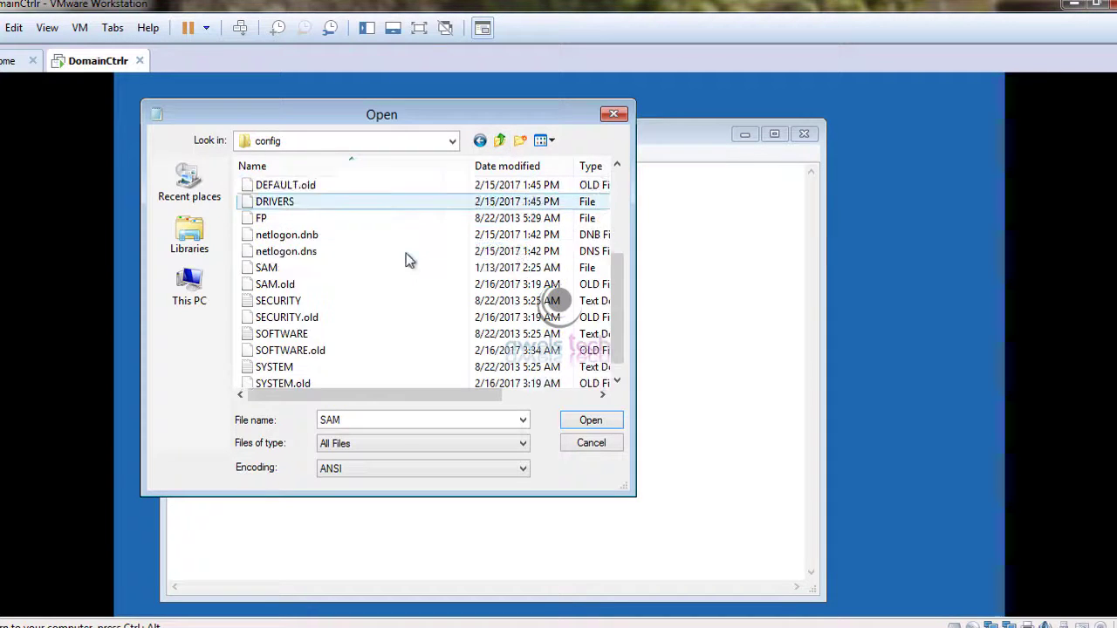
scroll(405, 253, "down", 1)
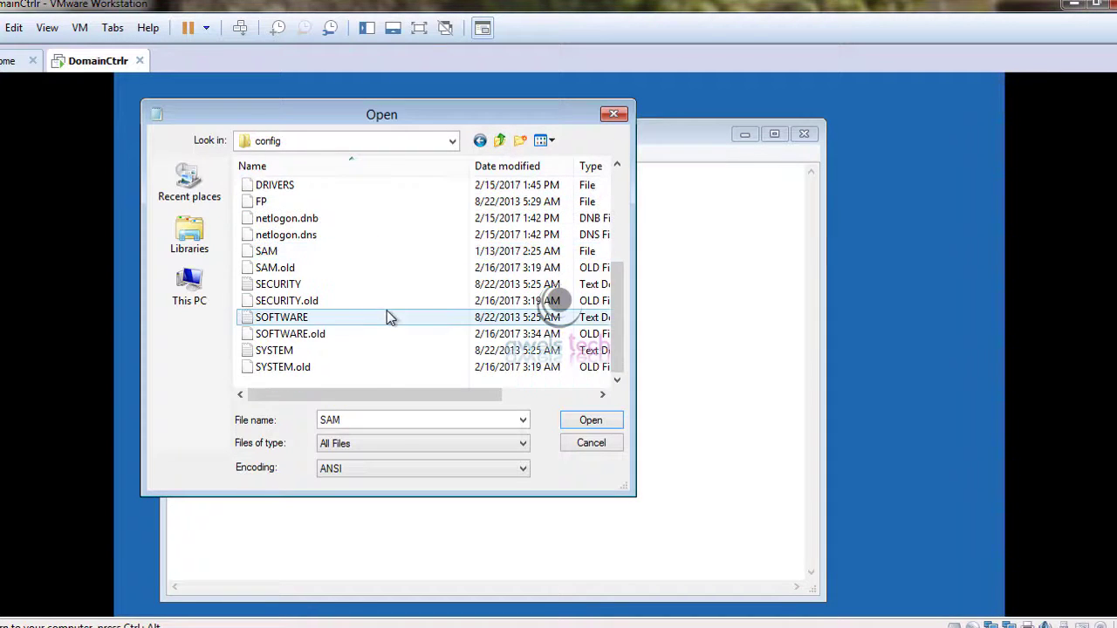
right_click(287, 383)
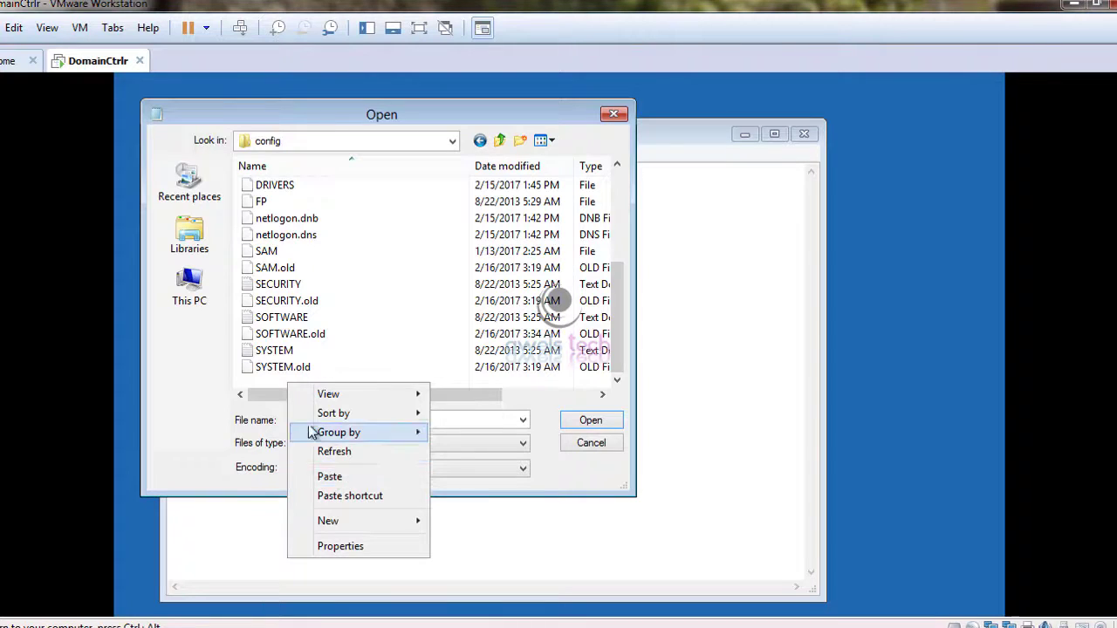
left_click(273, 385)
scroll(273, 386, "up", 4)
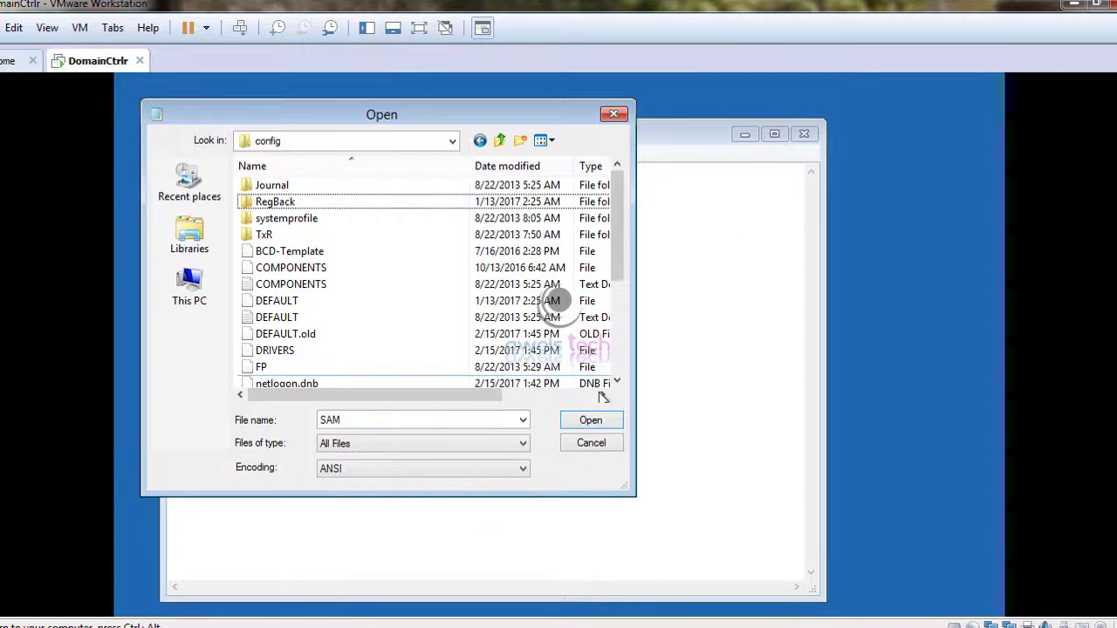
- Cancel the Open dialog, close Notepad and enter exit at the command prompt
left_click(598, 445)
left_click(804, 135)
left_click(375, 260)
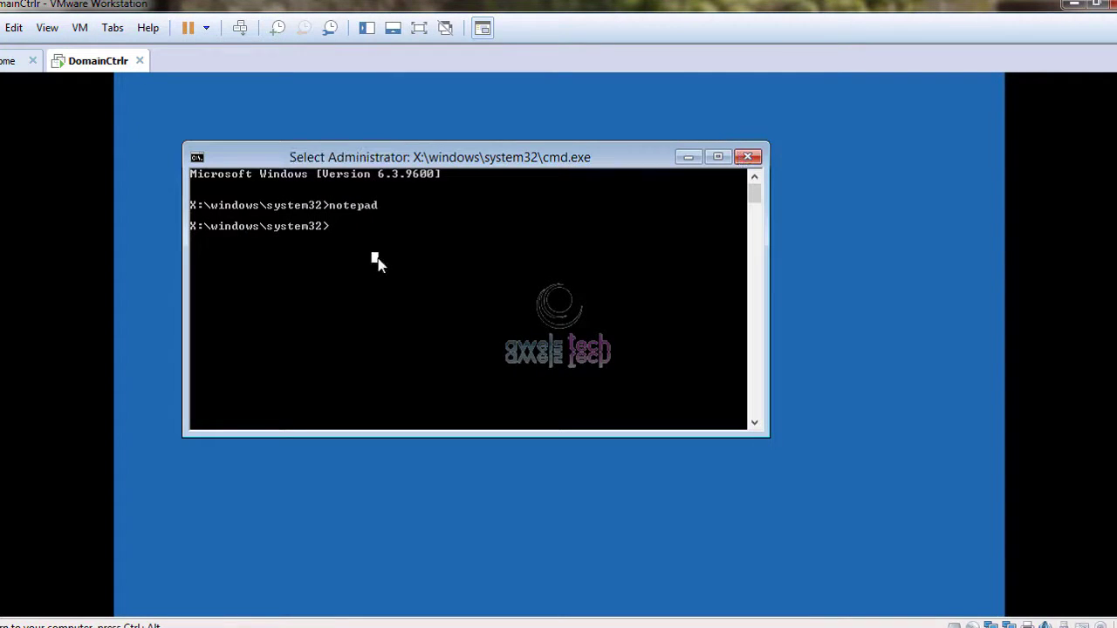
type("exit")
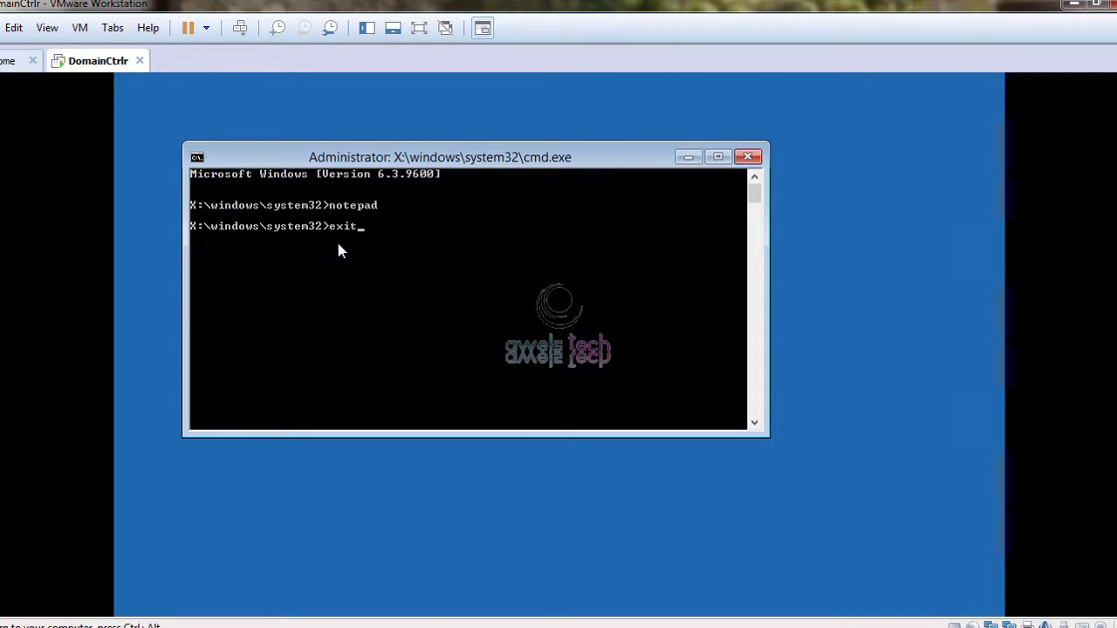
left_click(750, 157)
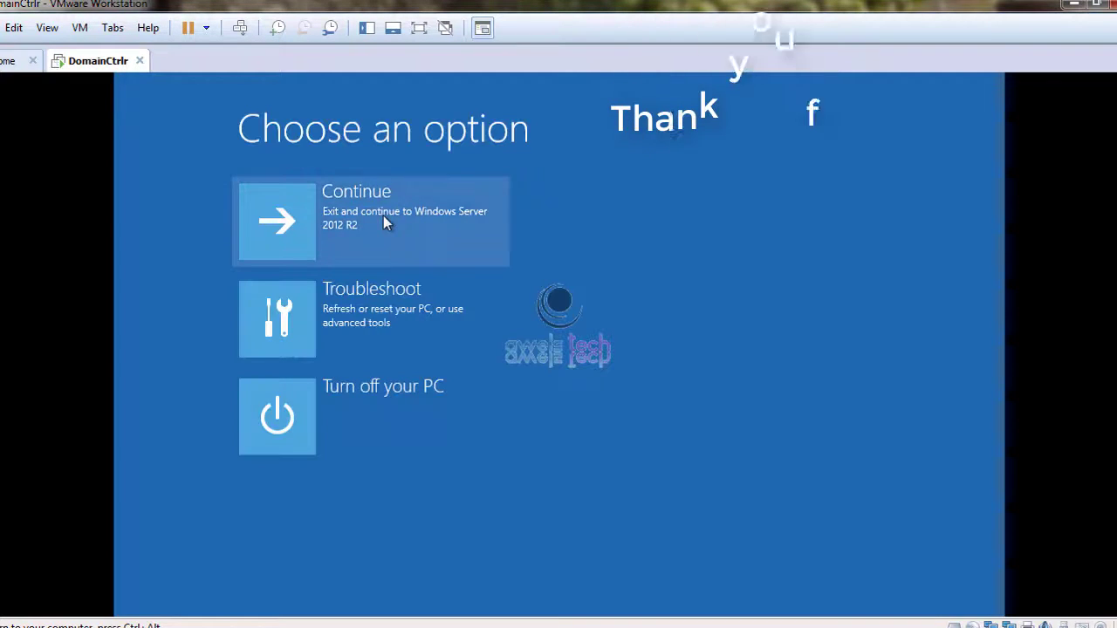